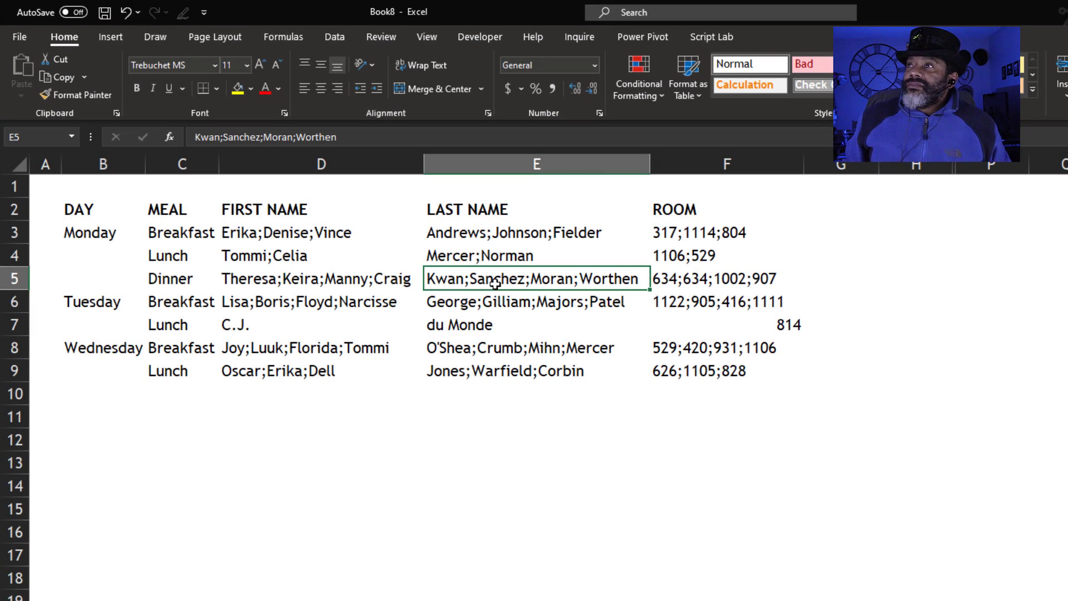
- Load the B2:F9 meal table range into a Power Query query
click(335, 37)
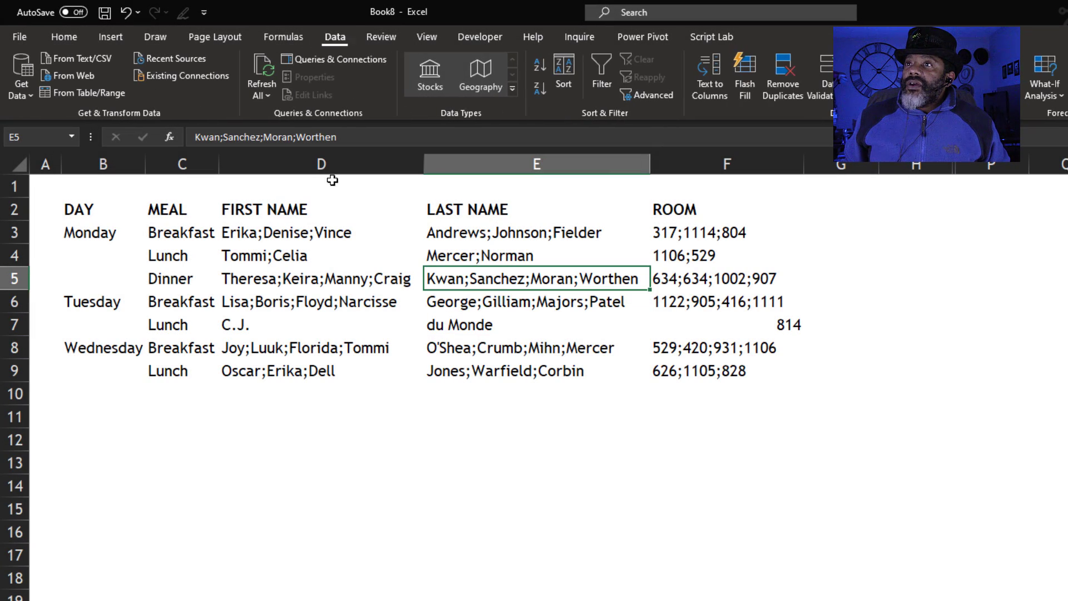
click(81, 92)
click(592, 493)
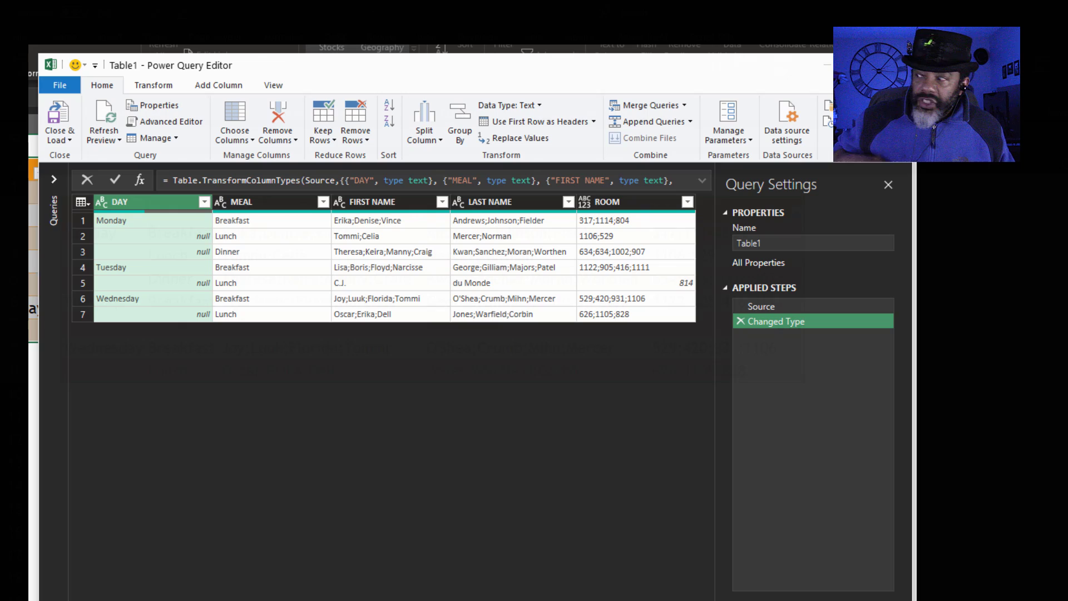
- Drop the automatic Changed Type step and set the ROOM column to Text
click(739, 320)
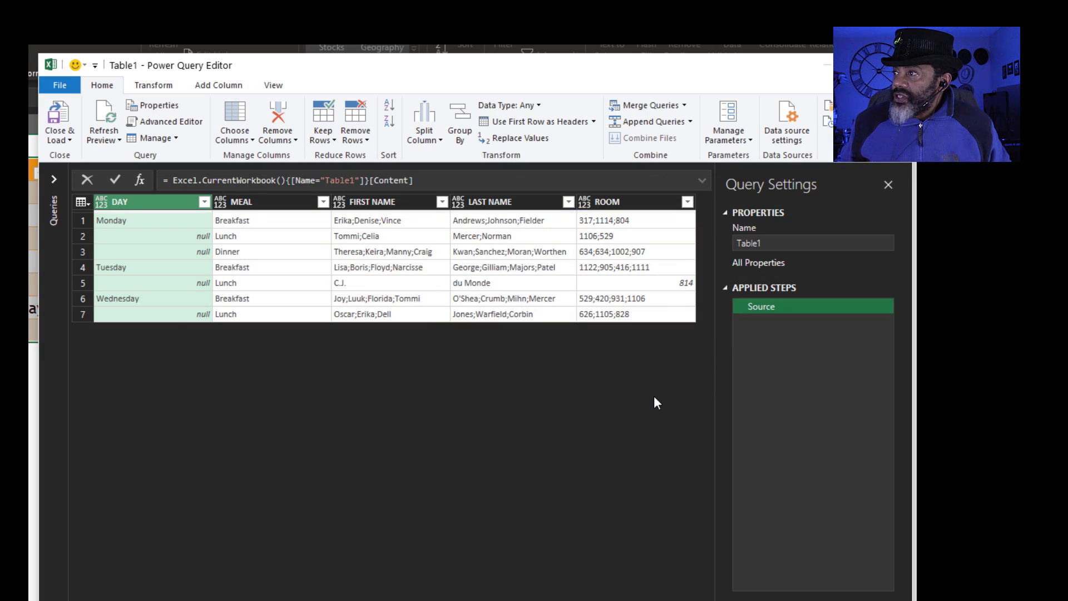
click(585, 204)
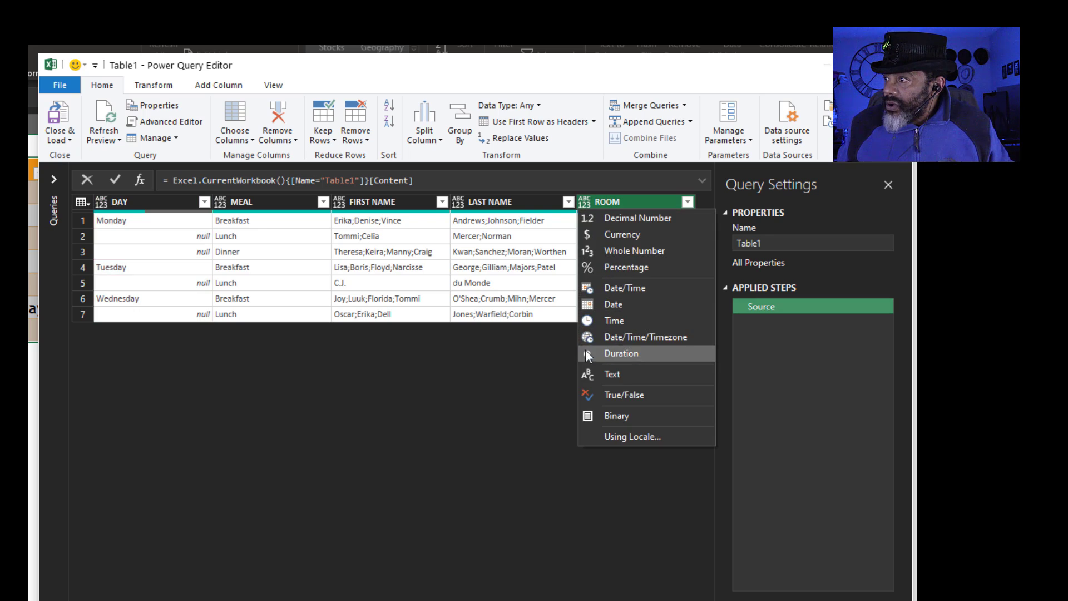
click(590, 372)
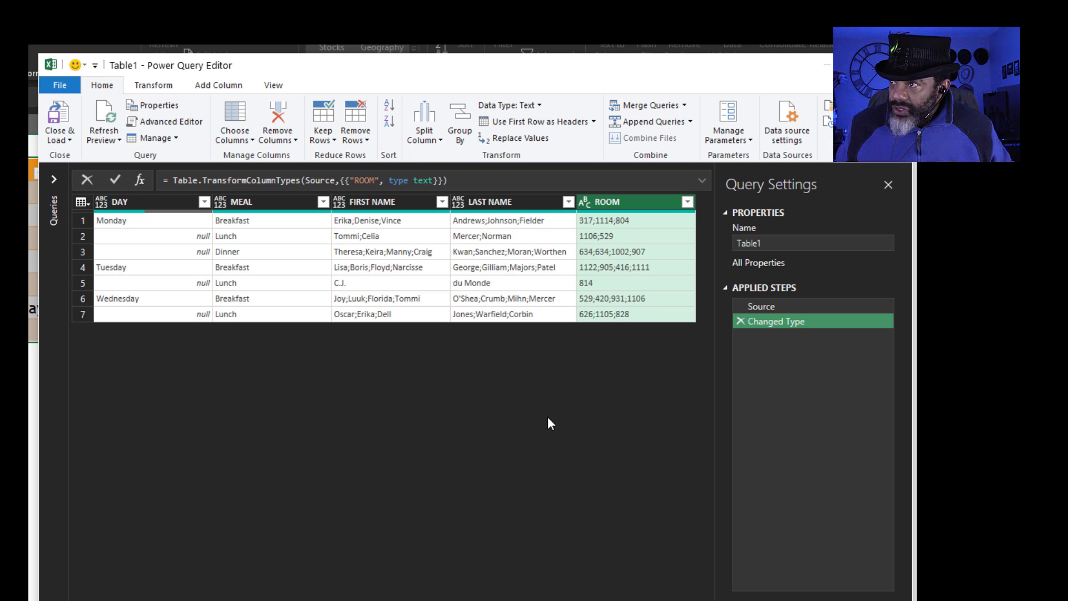
- Fill the blank DAY cells down so every row shows its day
right_click(148, 204)
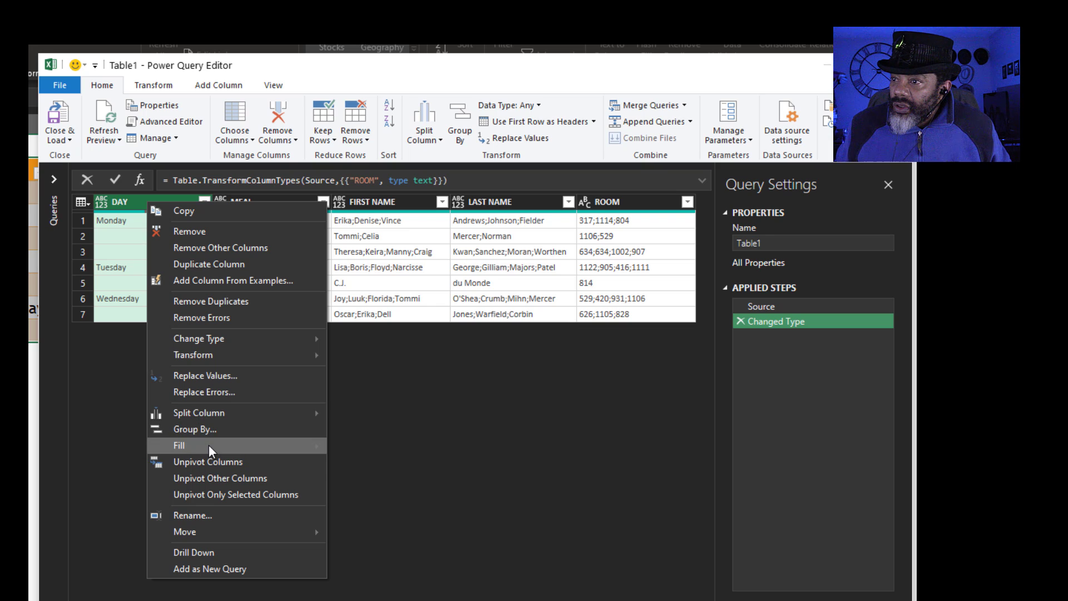
mouse_move(317, 449)
click(359, 448)
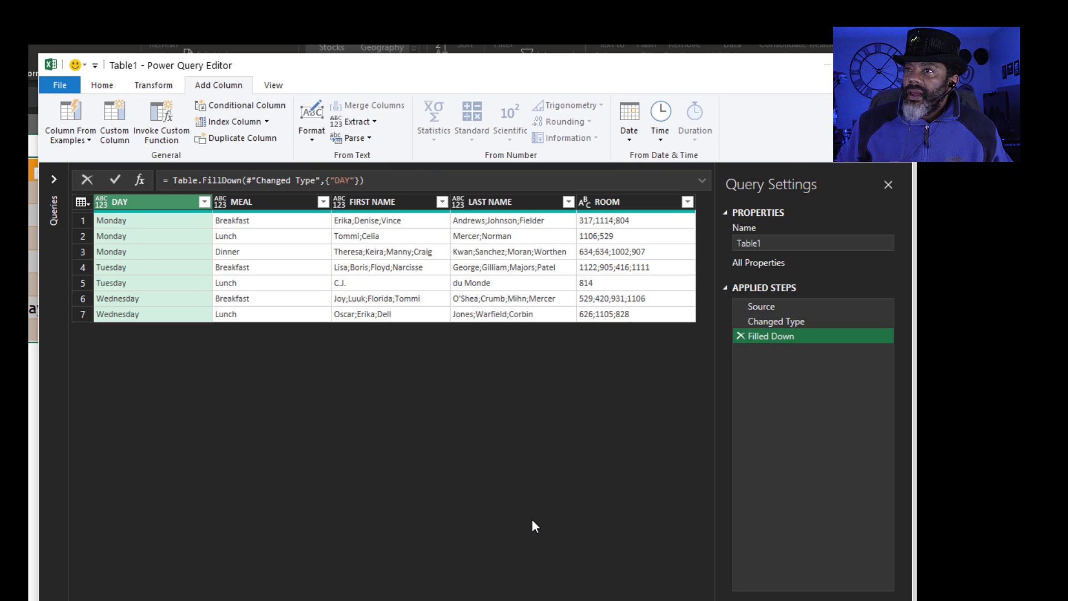
- Add custom column FNAME = Text.Split([FIRST NAME],";") and preview row 1's name list
click(112, 120)
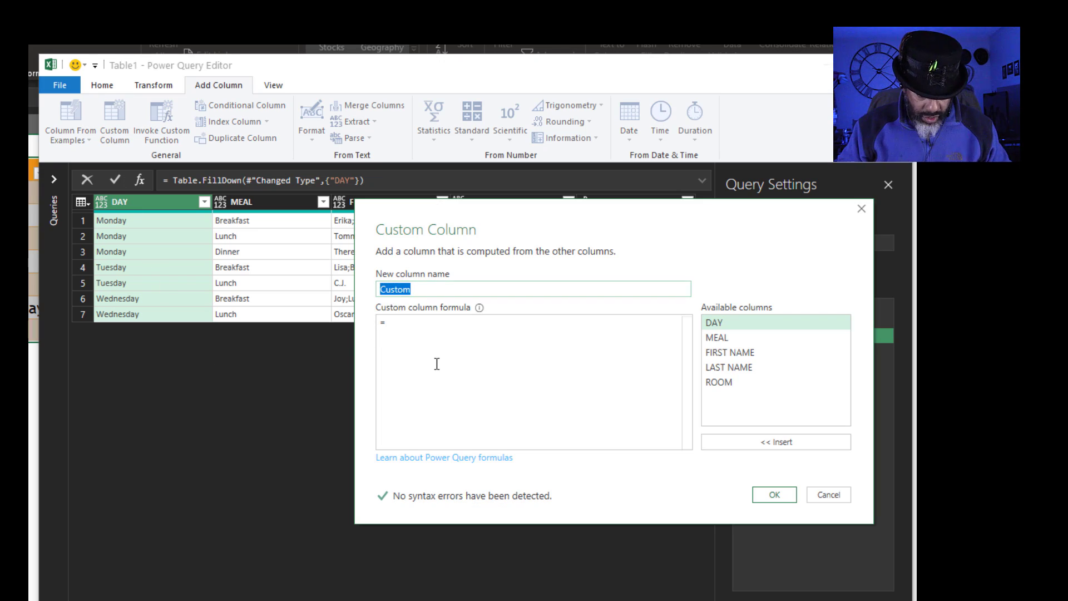
text(FNAME)
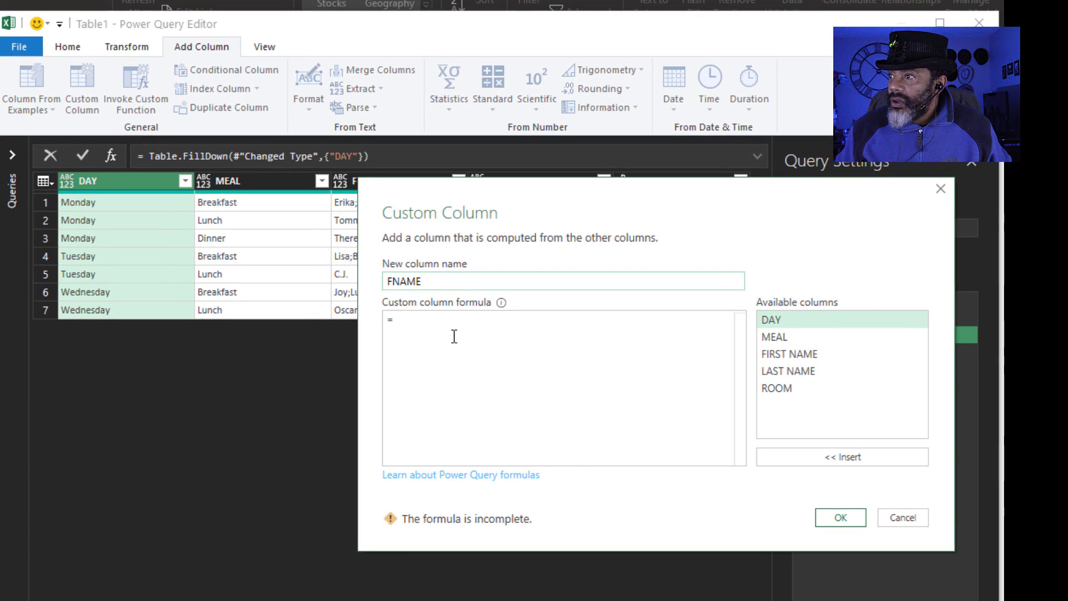
click(447, 320)
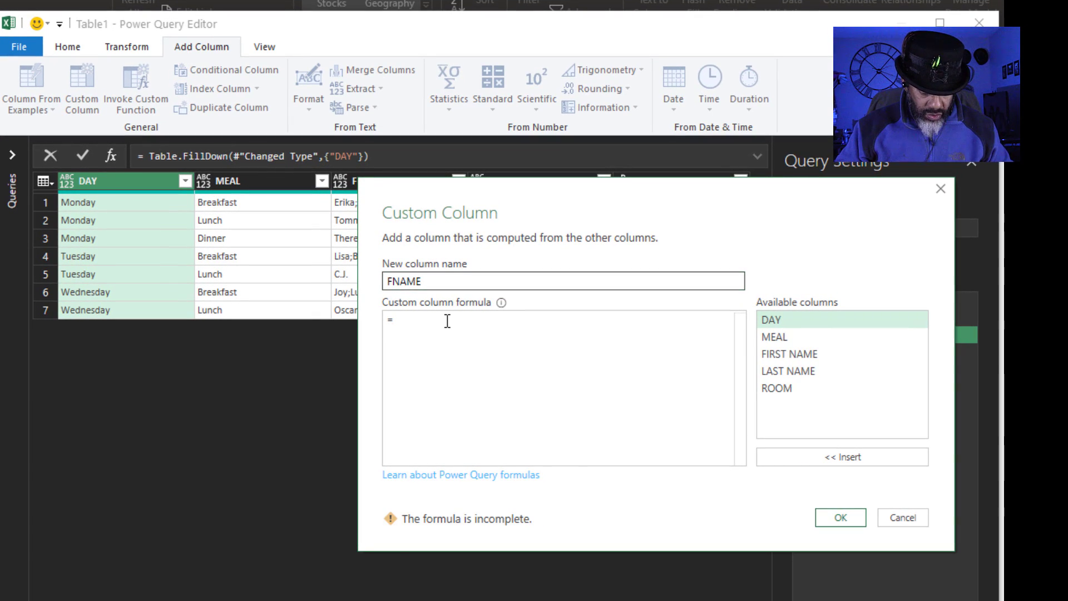
text(Text.)
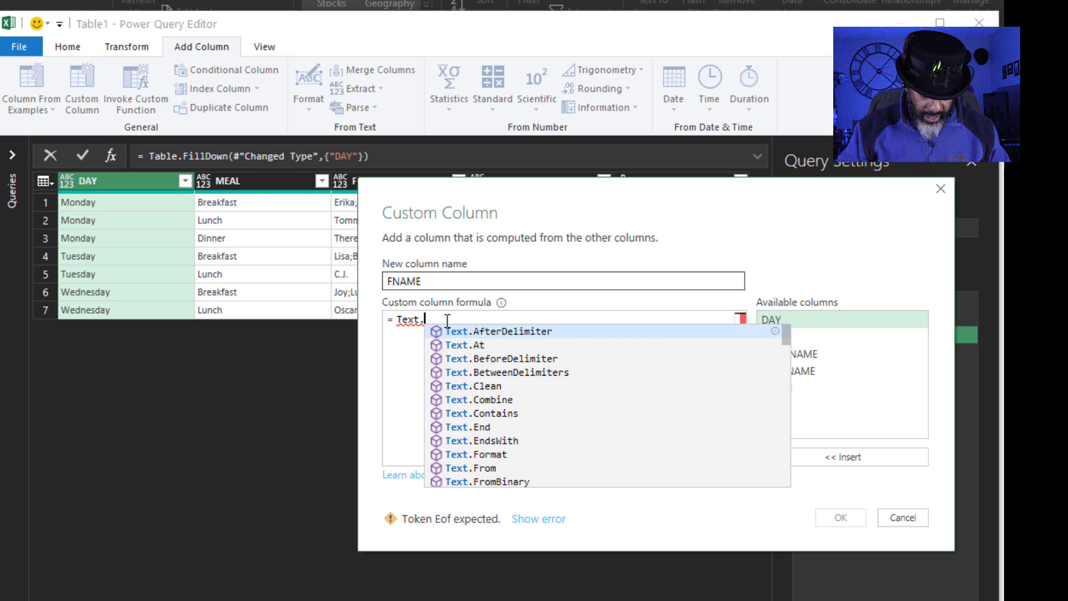
text(Split)
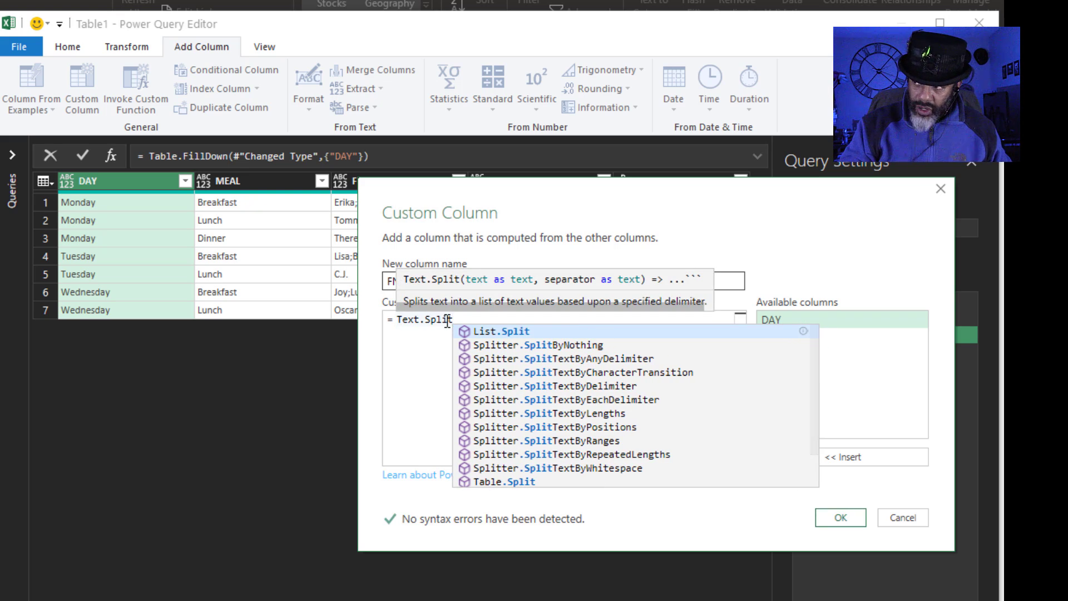
text(()
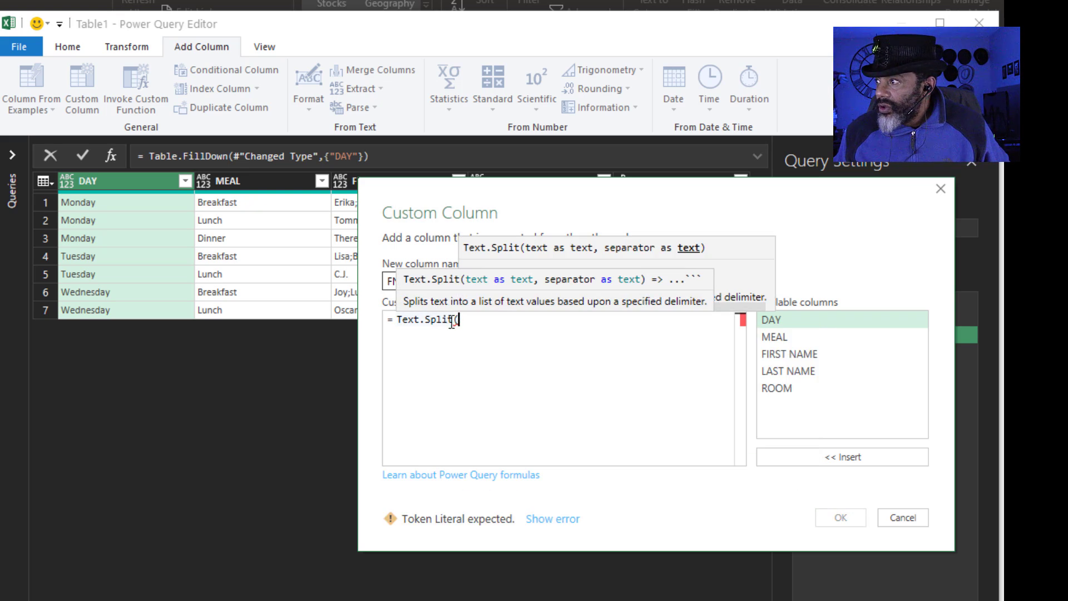
double_click(767, 354)
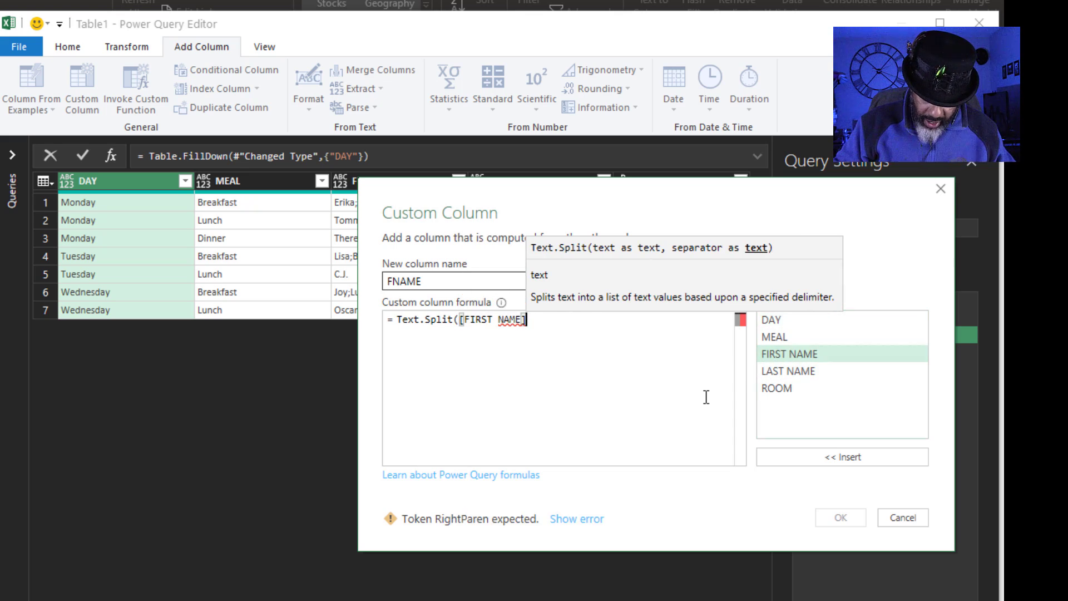
text(,)
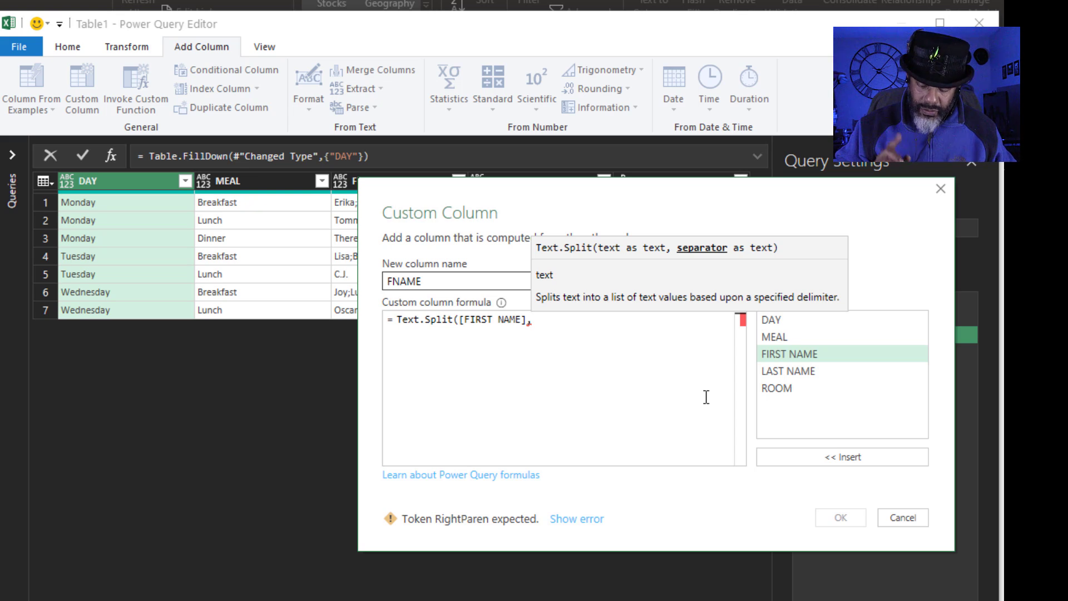
text(";")
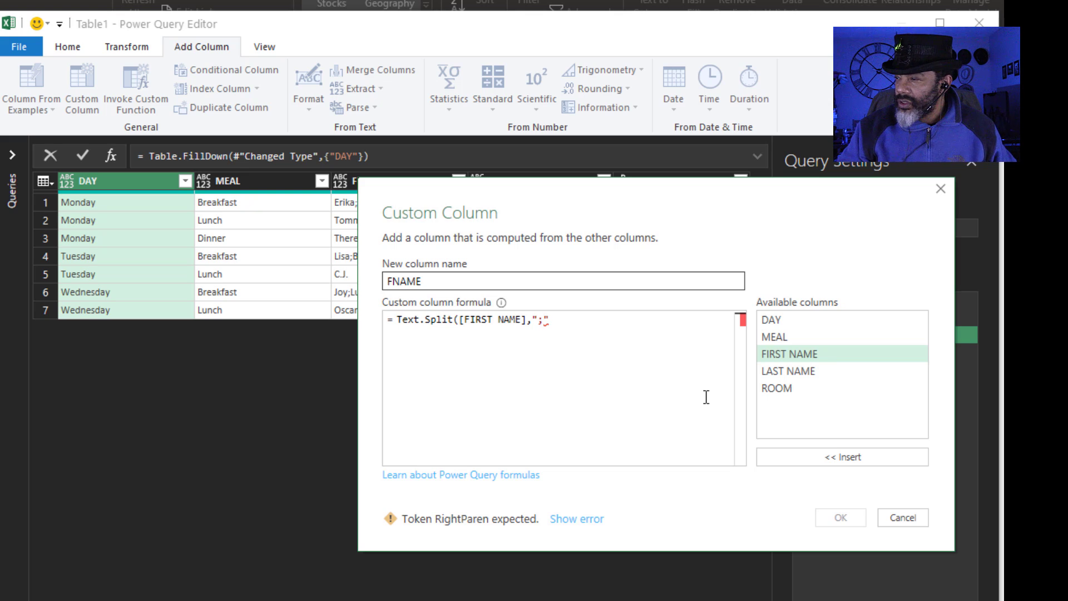
text(;"))
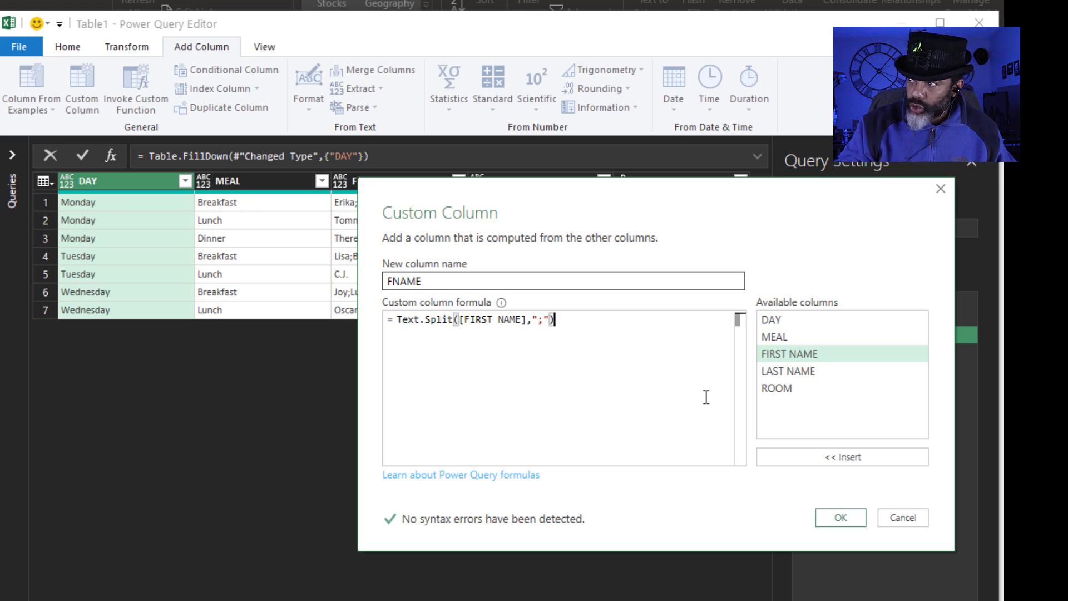
click(841, 518)
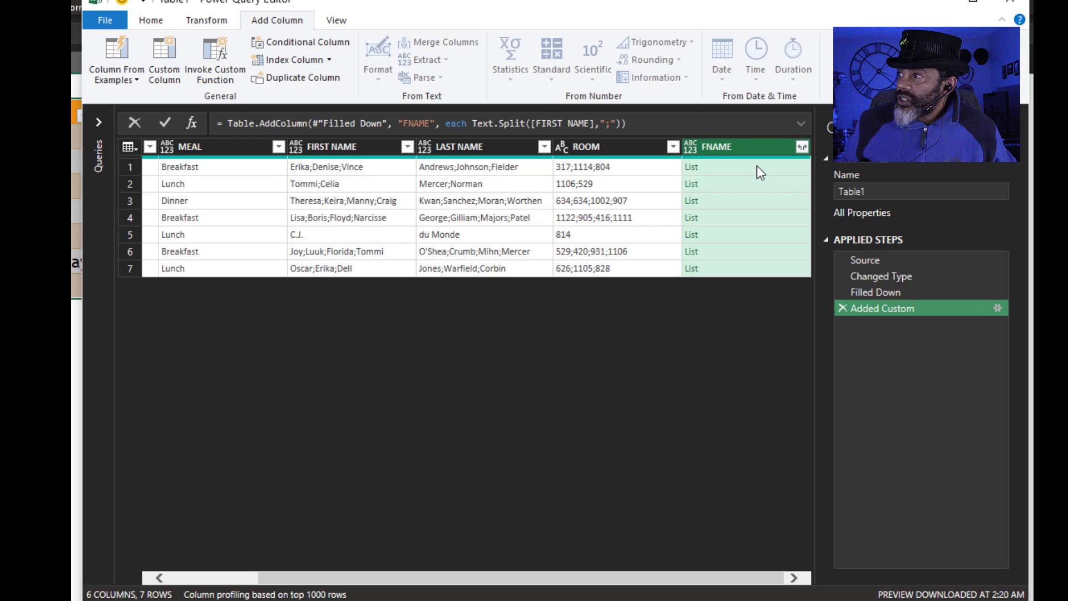
click(757, 165)
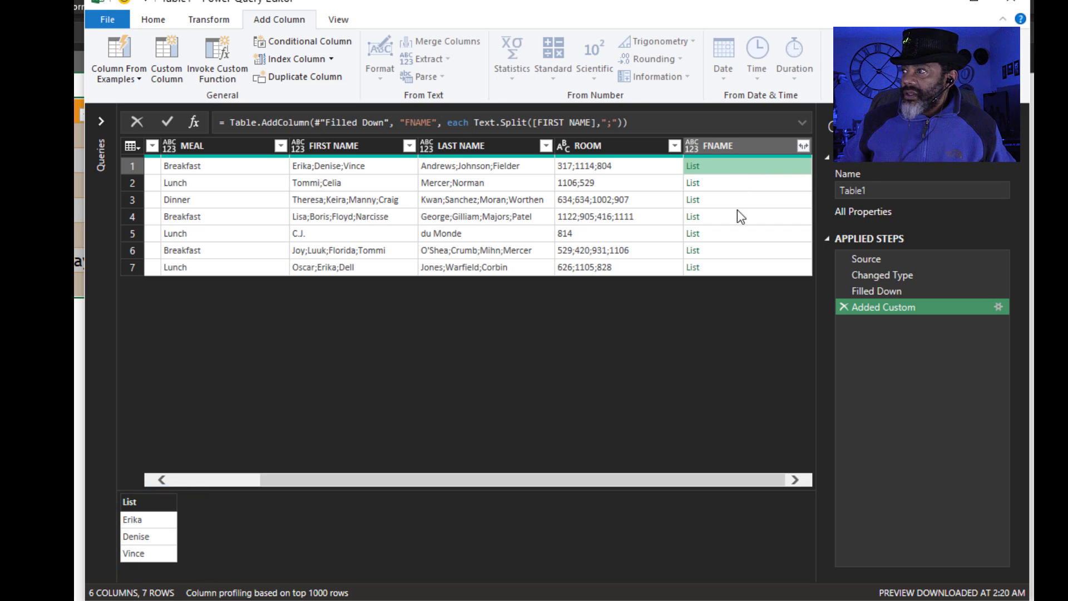
key(ctrl+space)
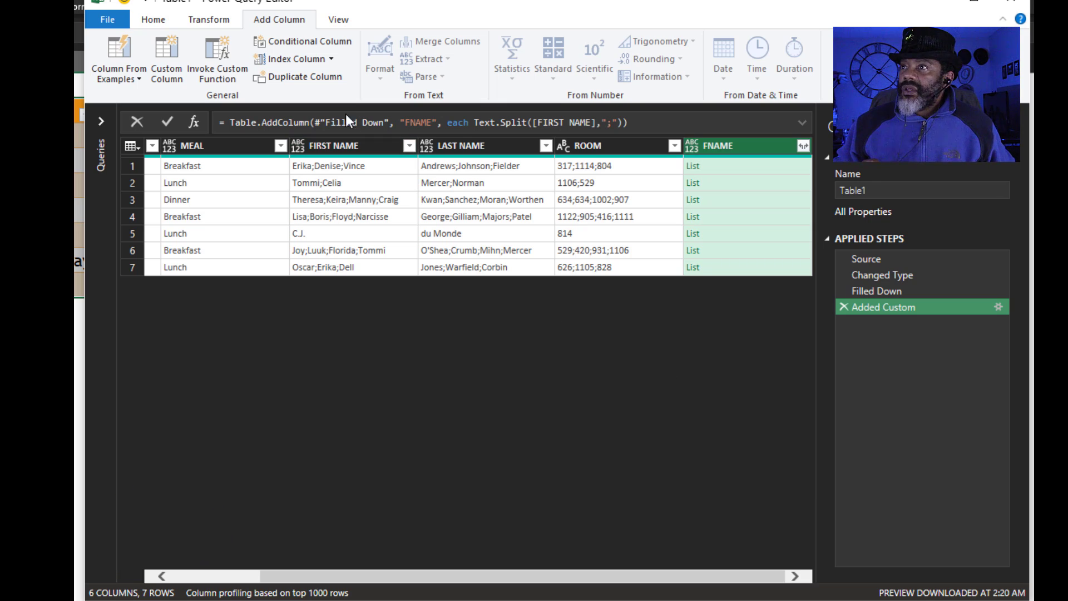
- Add custom column LNAME with formula Text.Split([LAST NAME],";")
click(166, 50)
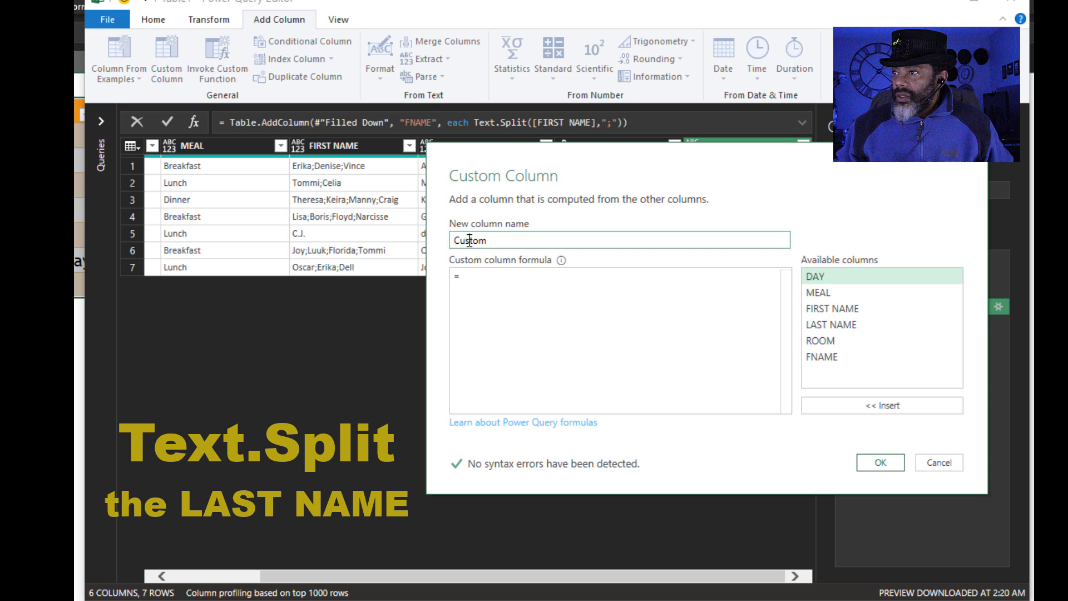
text(LNAME)
click(503, 288)
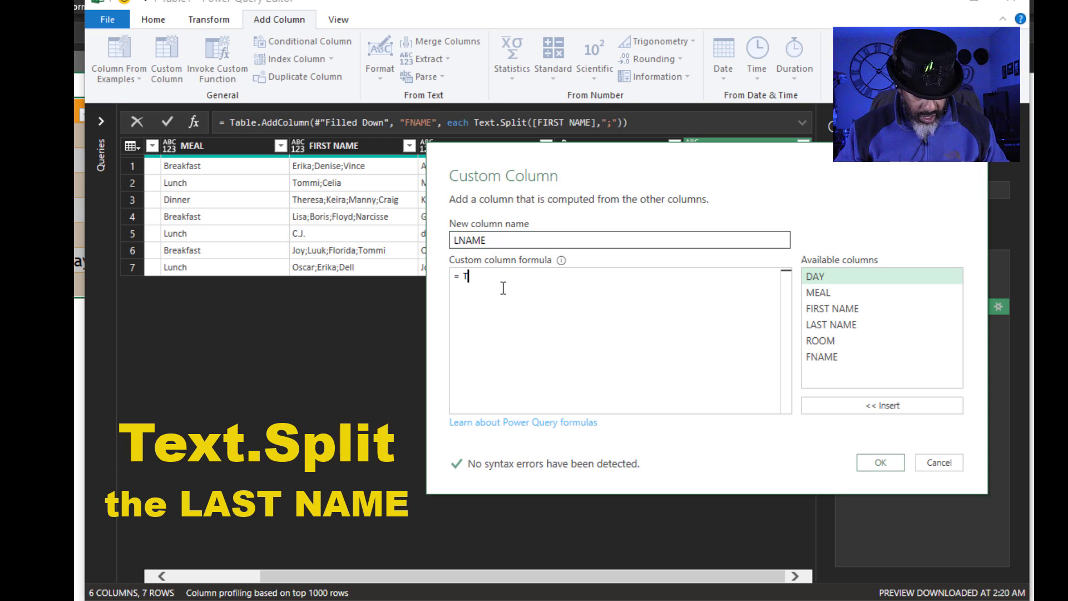
text(Text.Split()
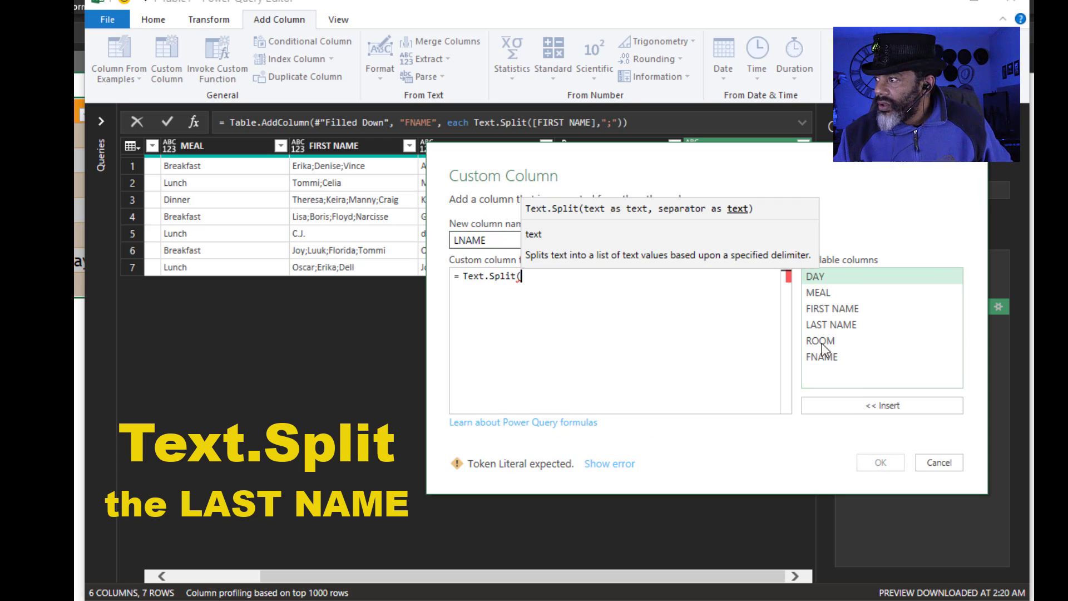
double_click(822, 326)
text(,";"))
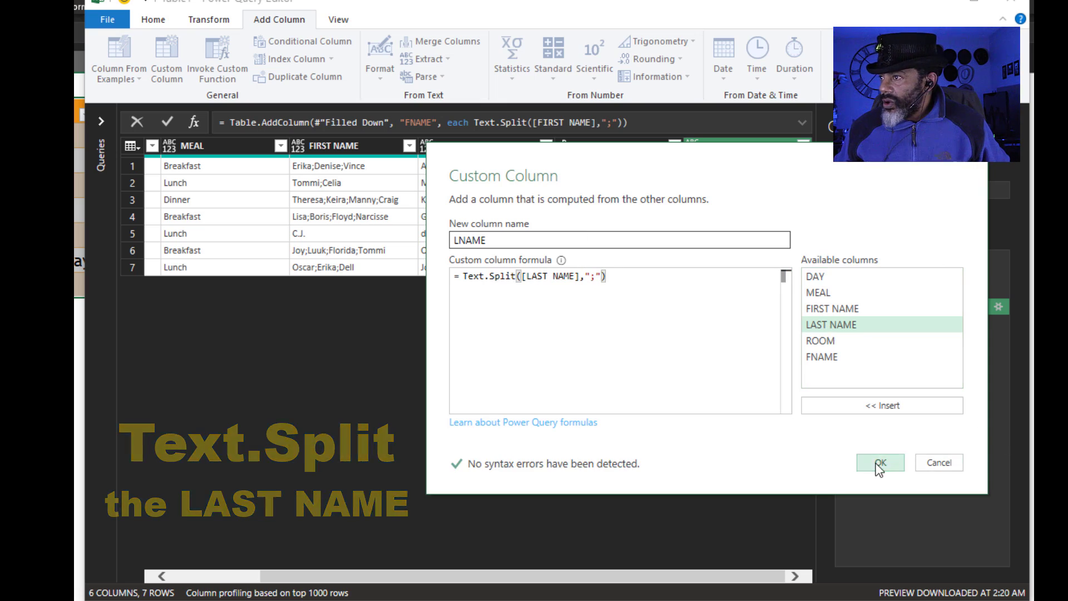
click(880, 463)
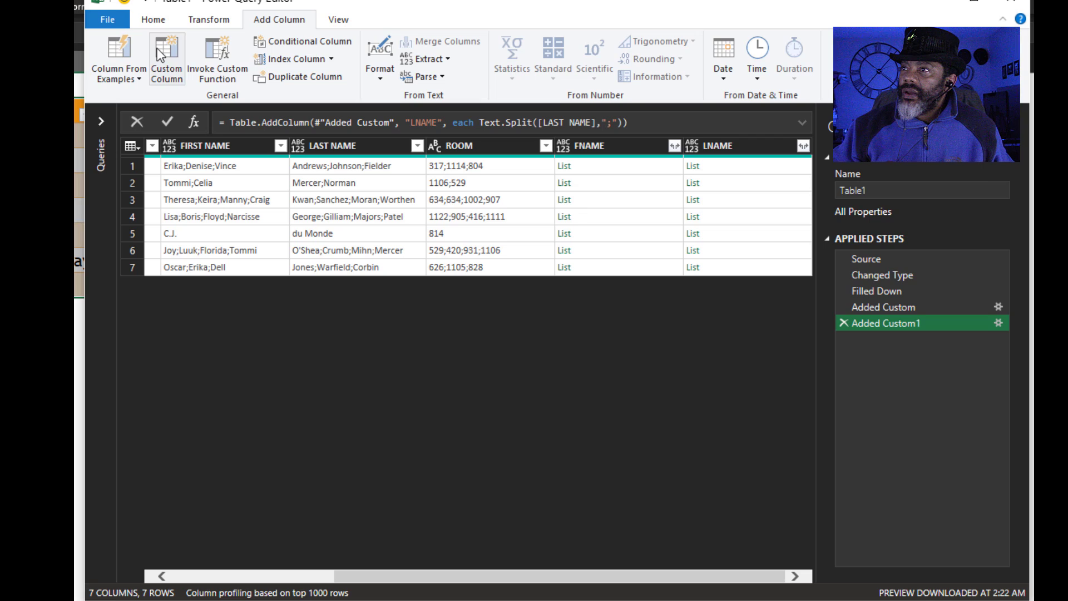
- Start a custom column whose formula begins Text.Split([ROOM]
click(166, 62)
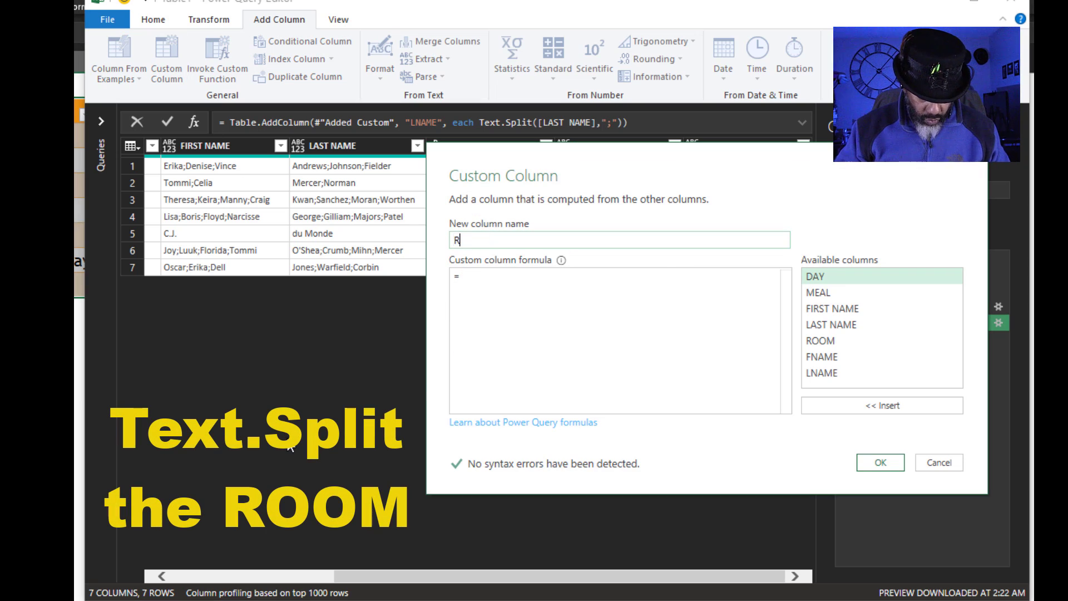
click(500, 274)
text(Text.)
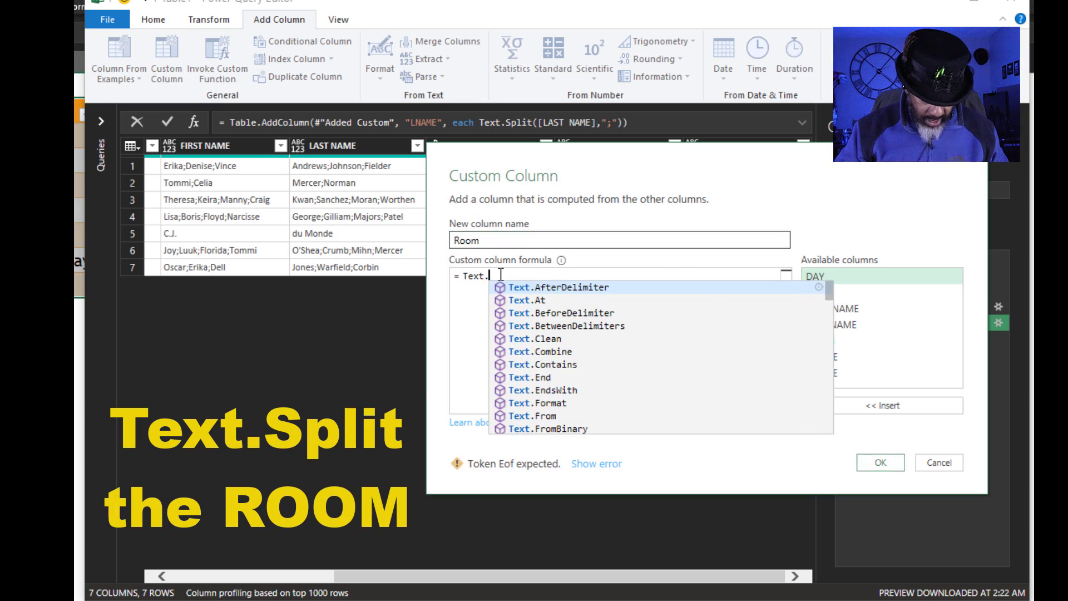
text(Split()
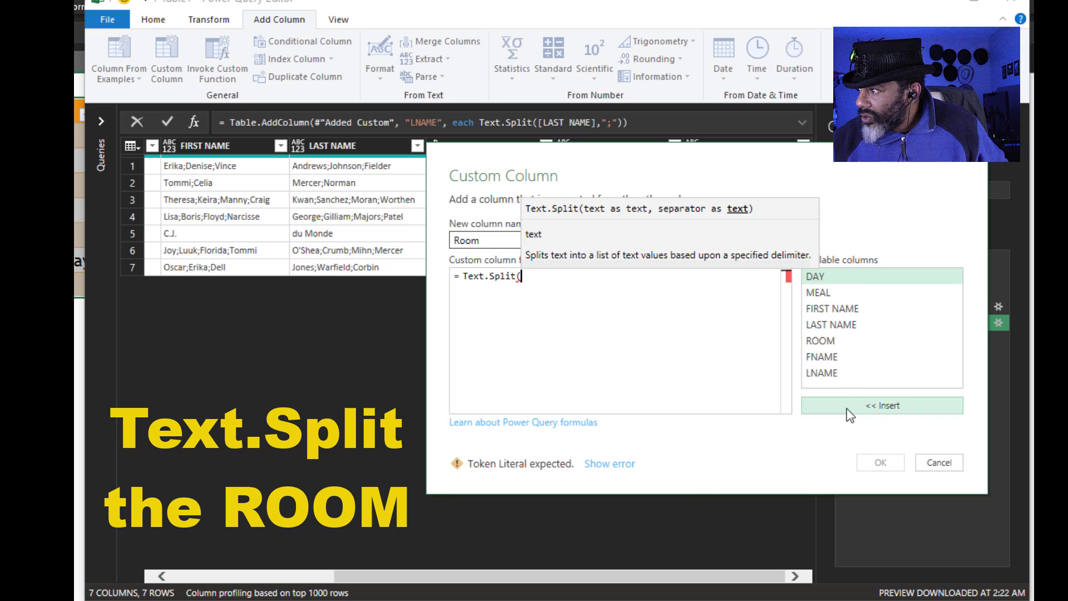
double_click(821, 340)
- Finish the room formula with the ";" separator, creating the Room.1 column
text(,";")
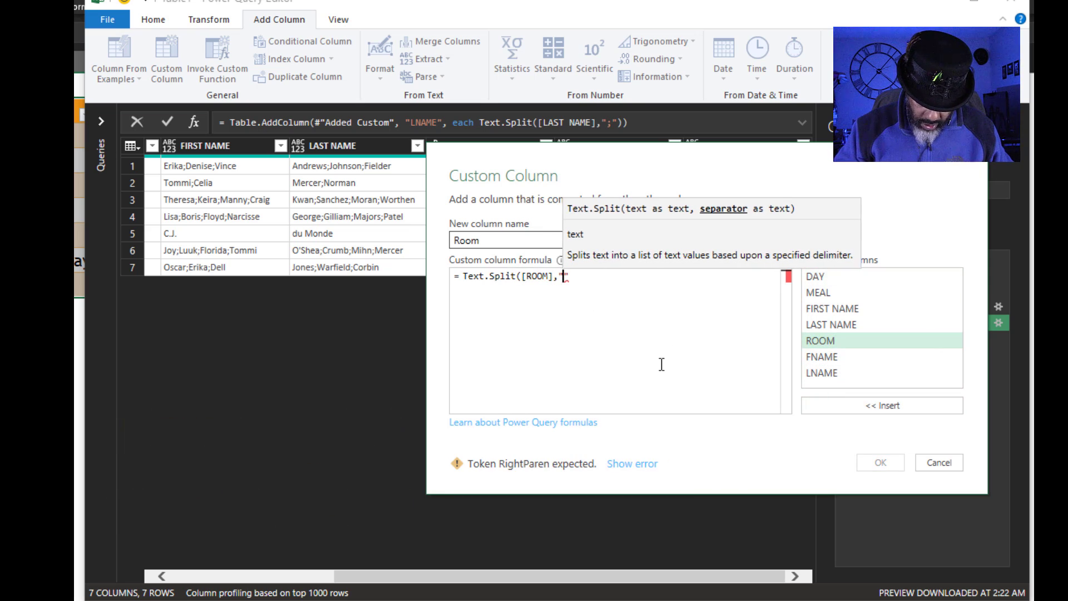
text())
click(881, 462)
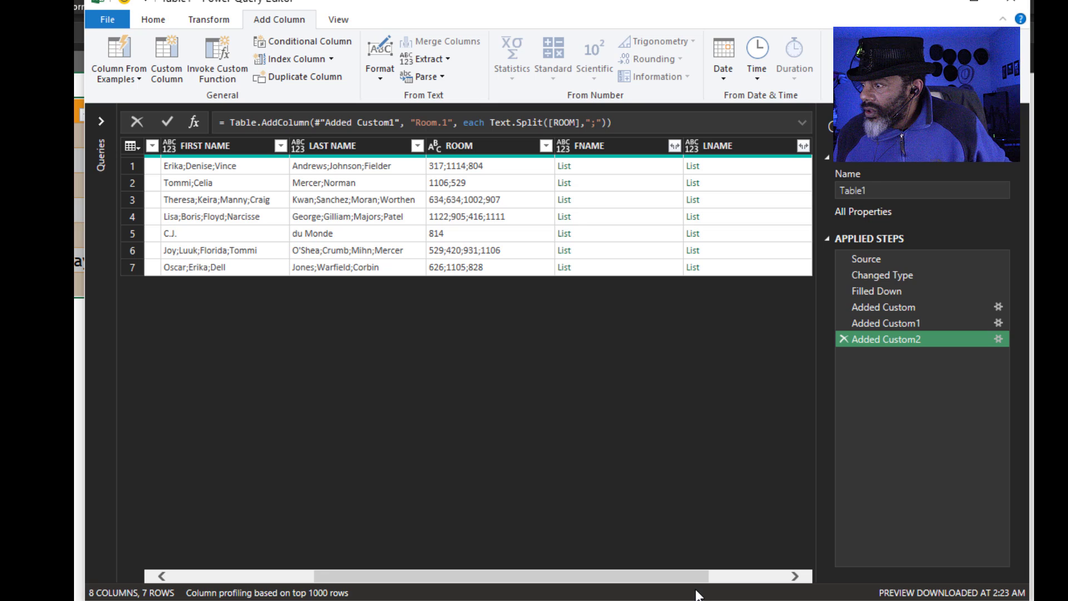
drag(692, 579, 768, 578)
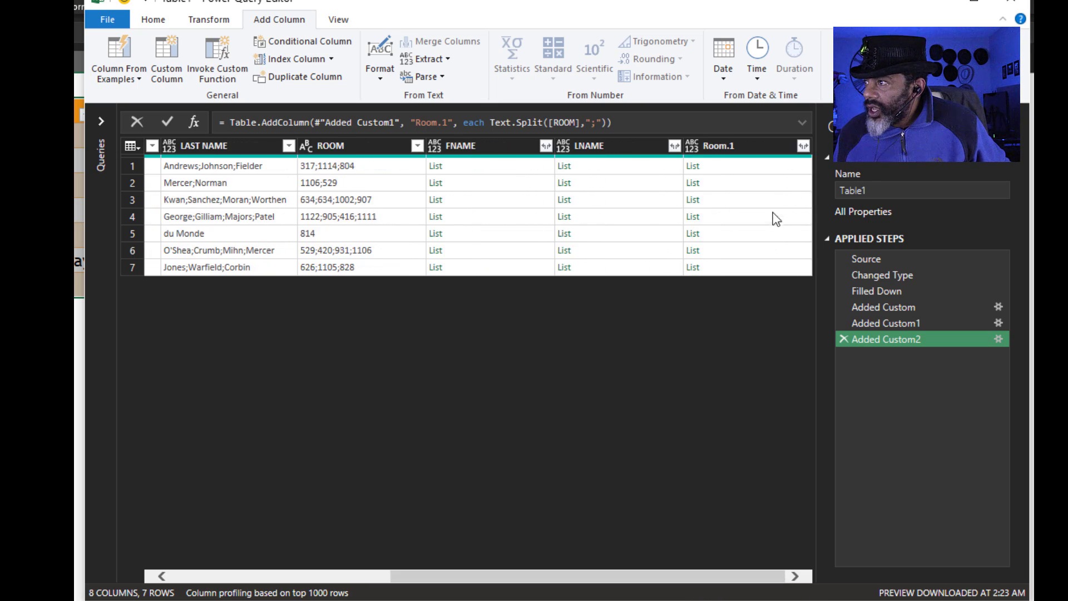
- Preview the Room.1 lists in rows 1, 2 and 5, then select FIRST NAME
click(778, 172)
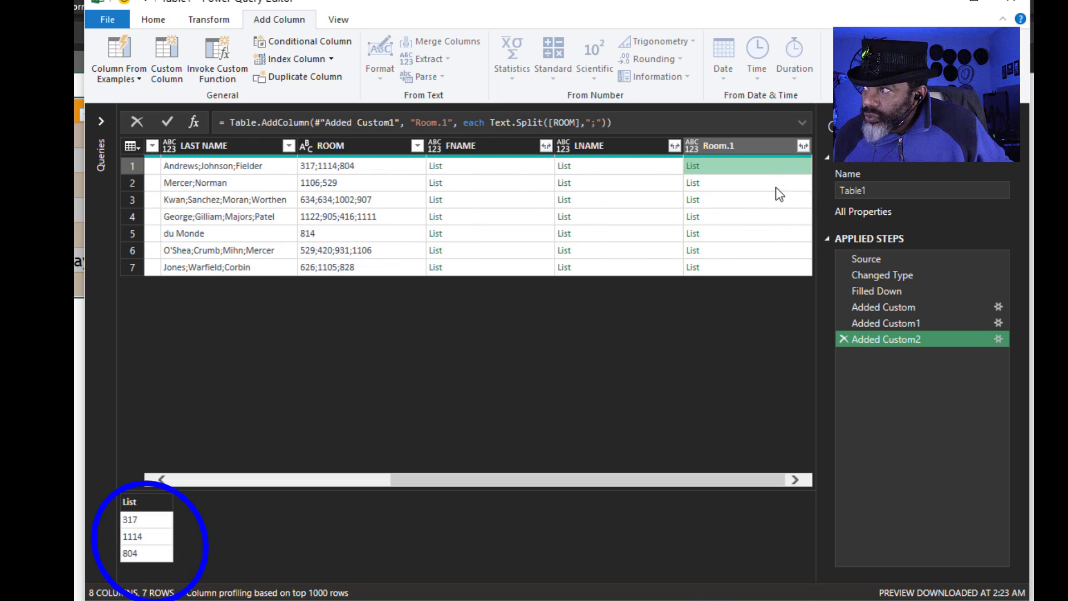
click(777, 188)
click(777, 233)
click(262, 480)
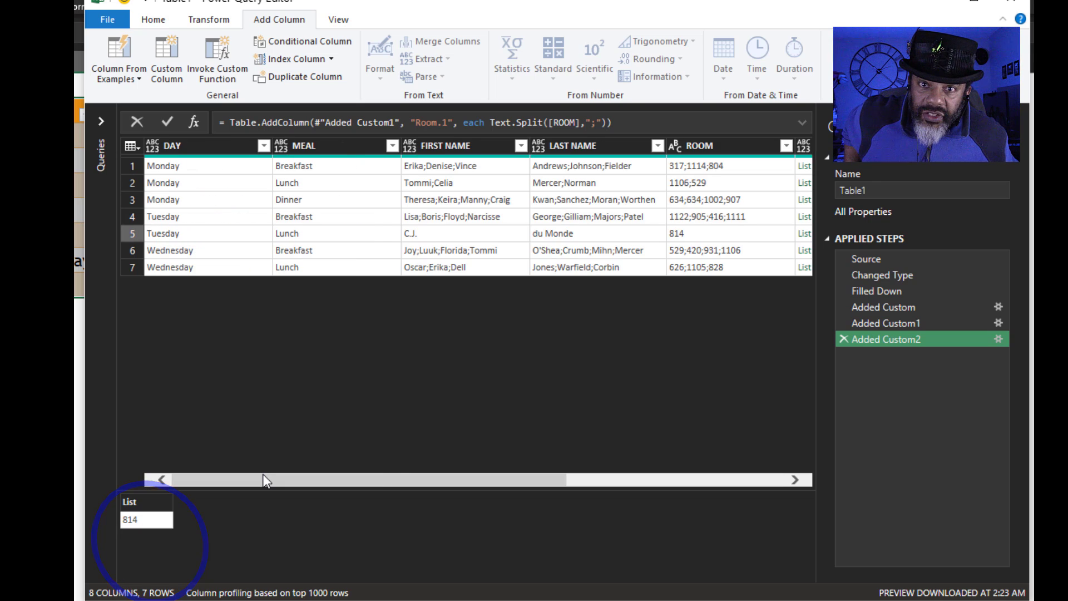
click(465, 146)
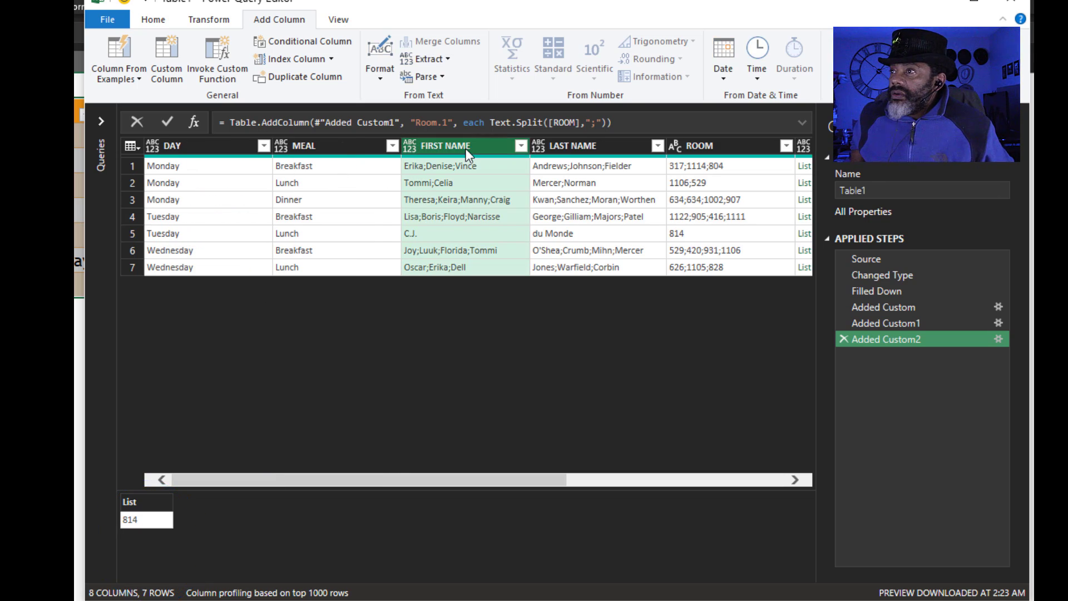
- Delete the original FIRST NAME, LAST NAME and ROOM columns, keeping the split lists
right_click(465, 149)
key(Escape)
key(Delete)
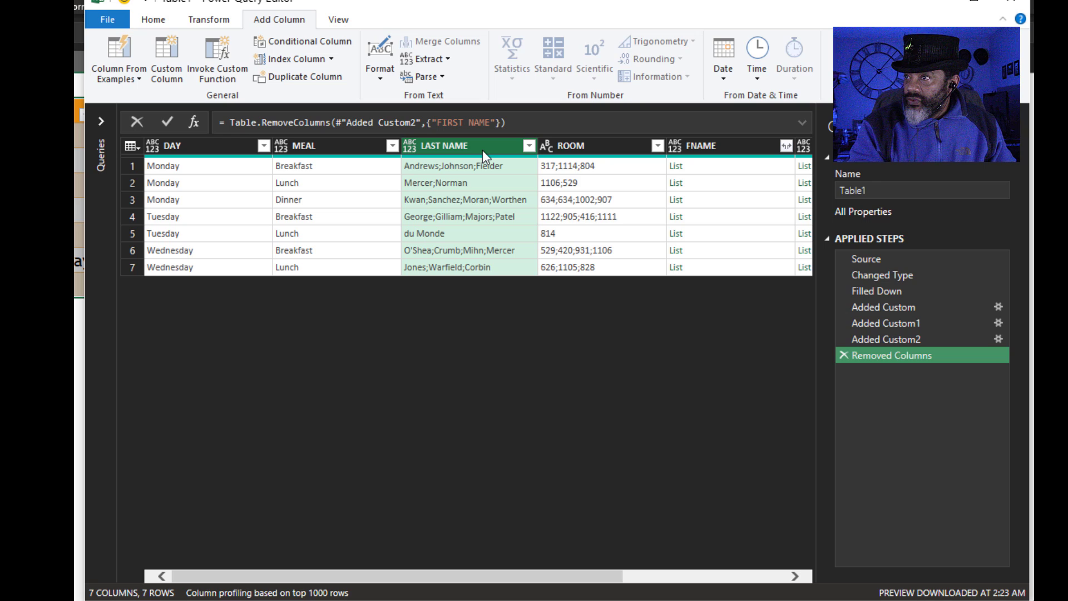
right_click(480, 145)
click(499, 179)
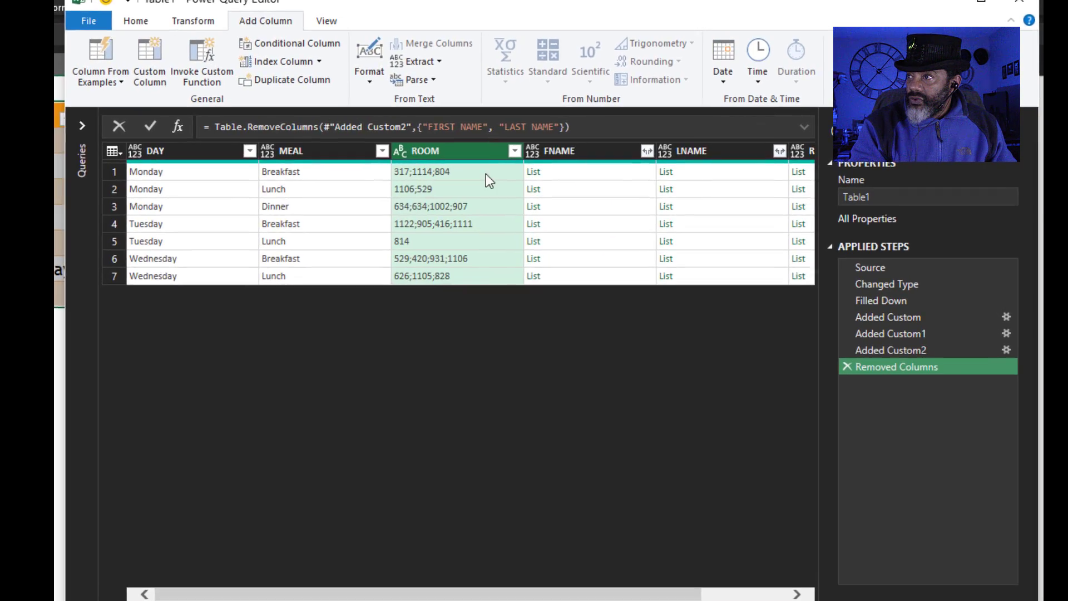
right_click(467, 144)
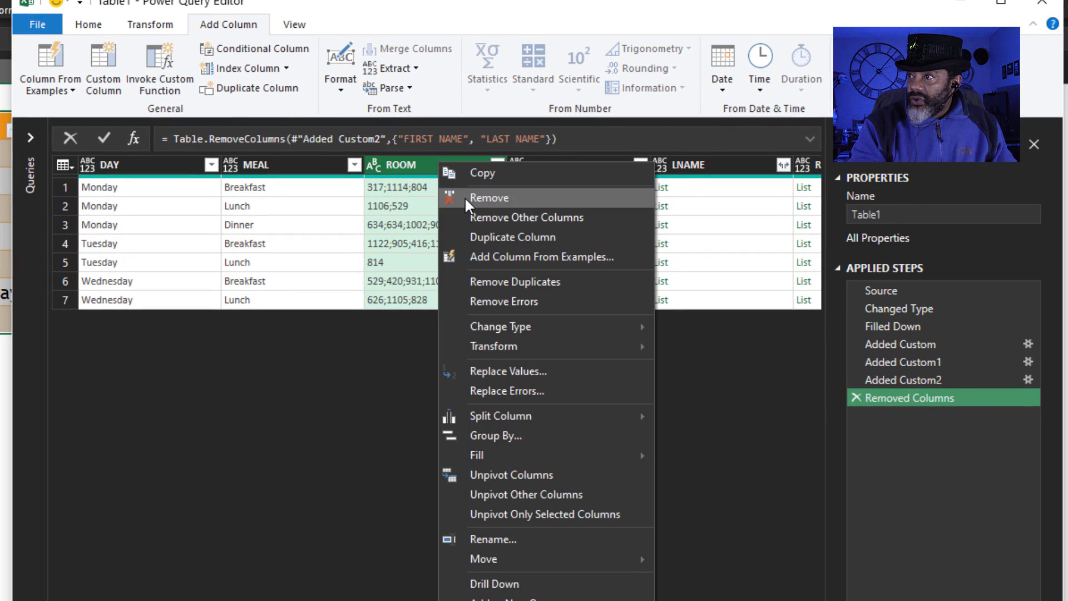
click(484, 198)
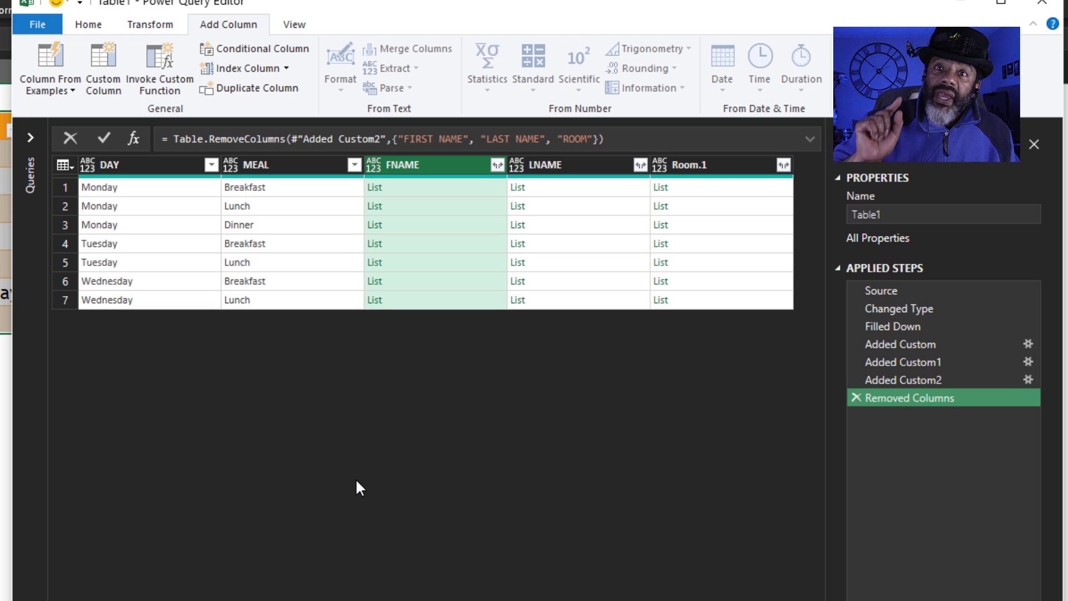
- Write a Custom column formula Table.FromColumns({[FNAME],[LNAME],[Room.1]})
click(103, 67)
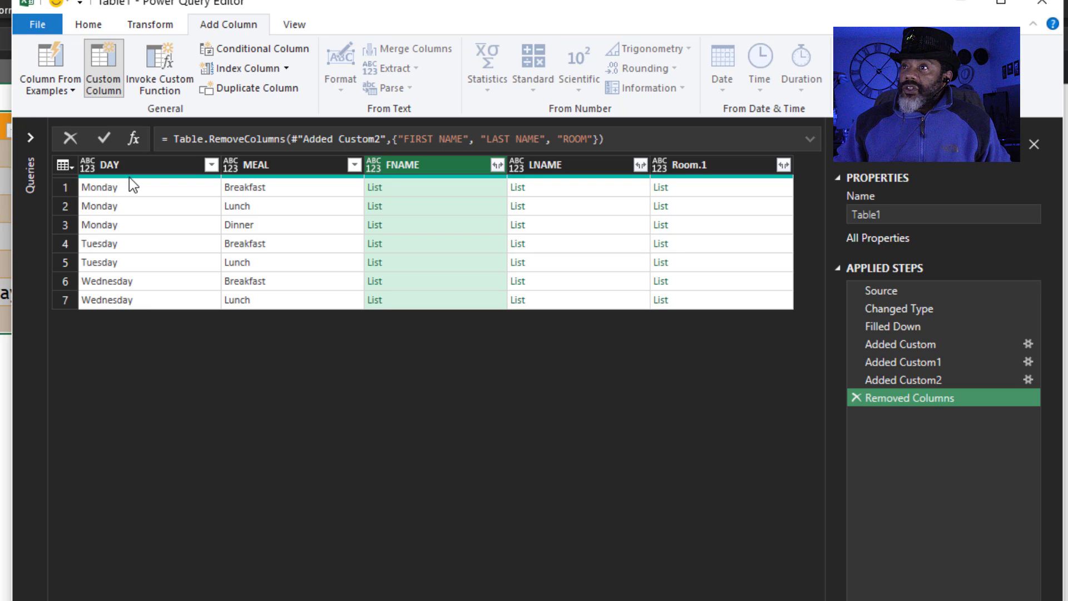
text(Ta)
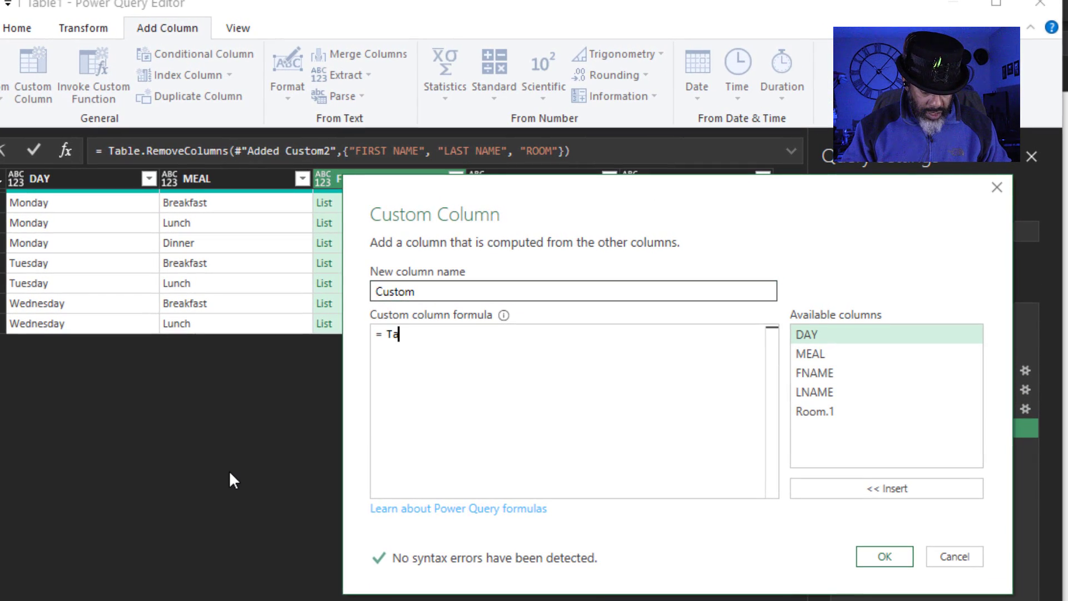
text(ble.F)
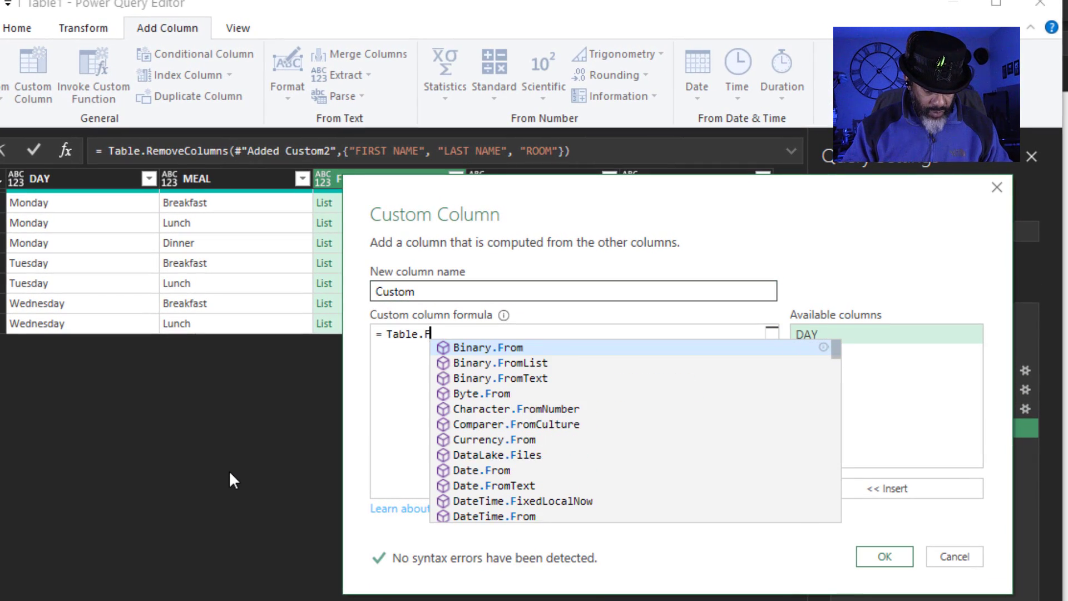
text(romCol)
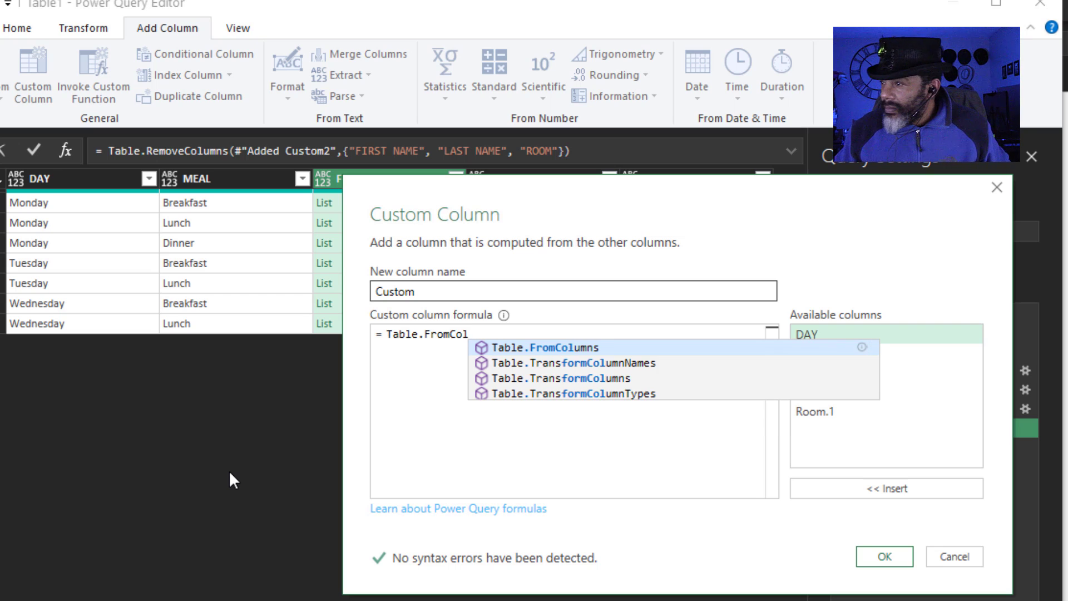
click(545, 350)
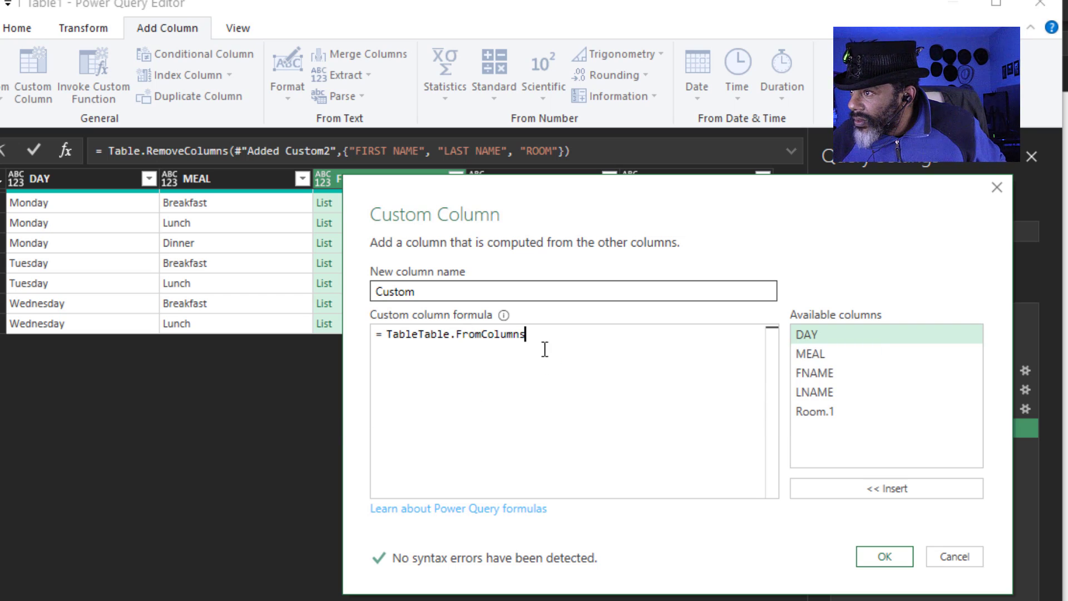
text(()
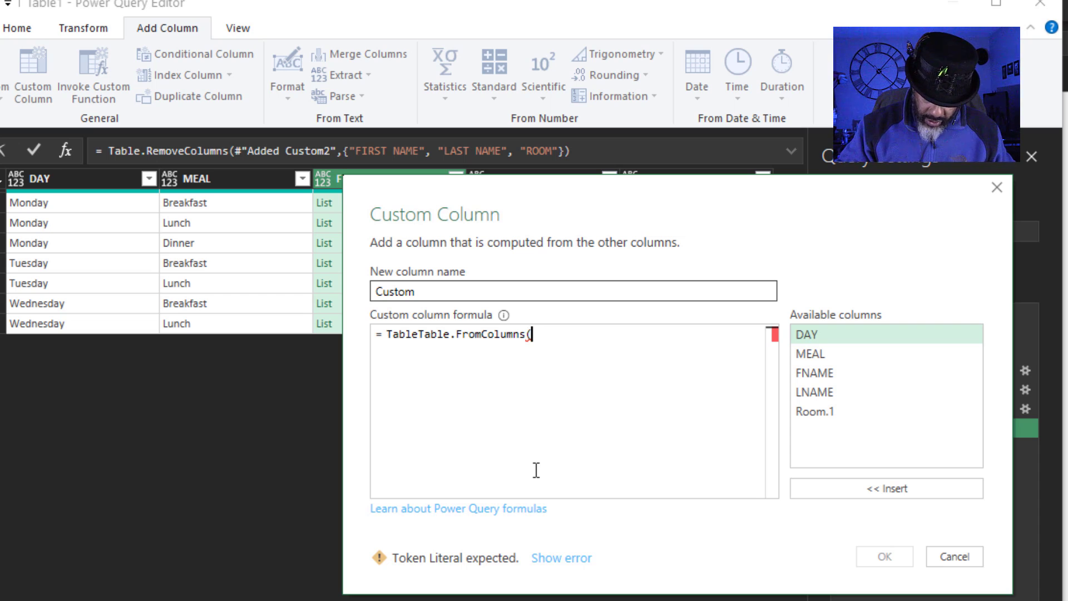
text({)
double_click(814, 374)
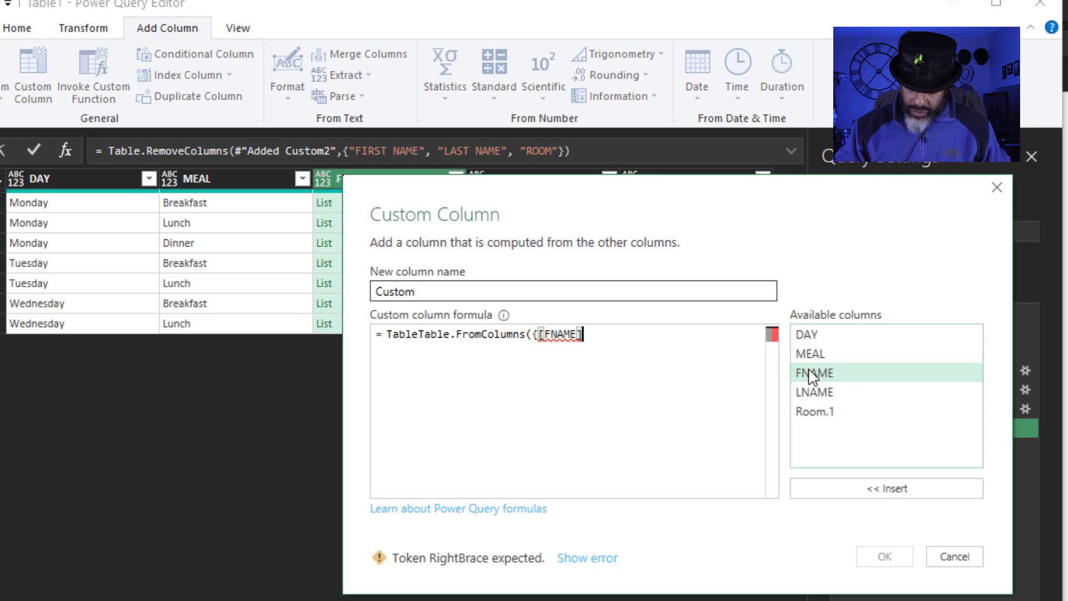
text(,)
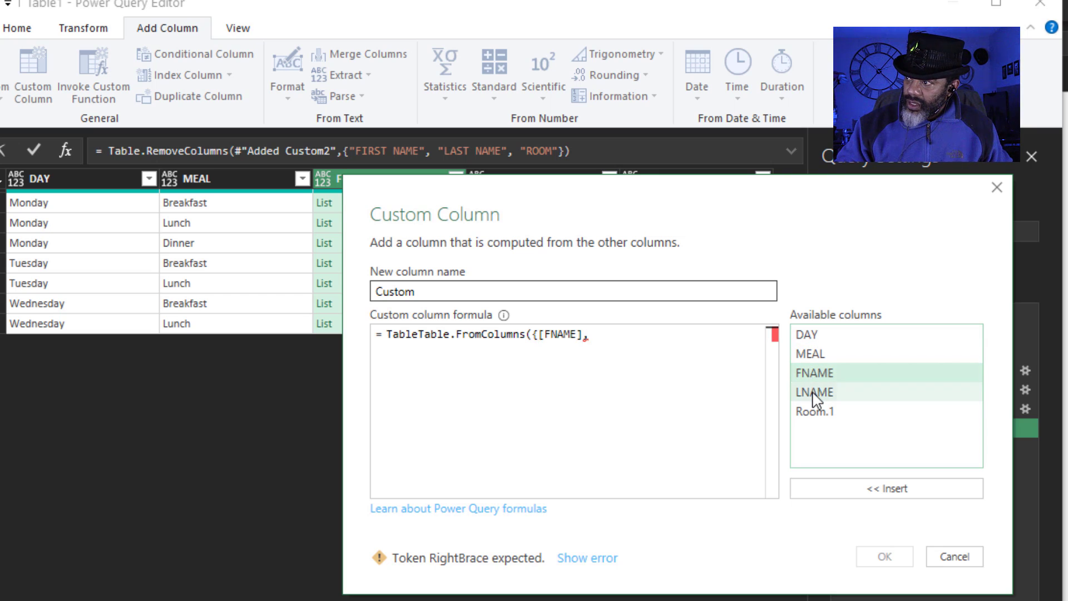
double_click(815, 392)
text(,)
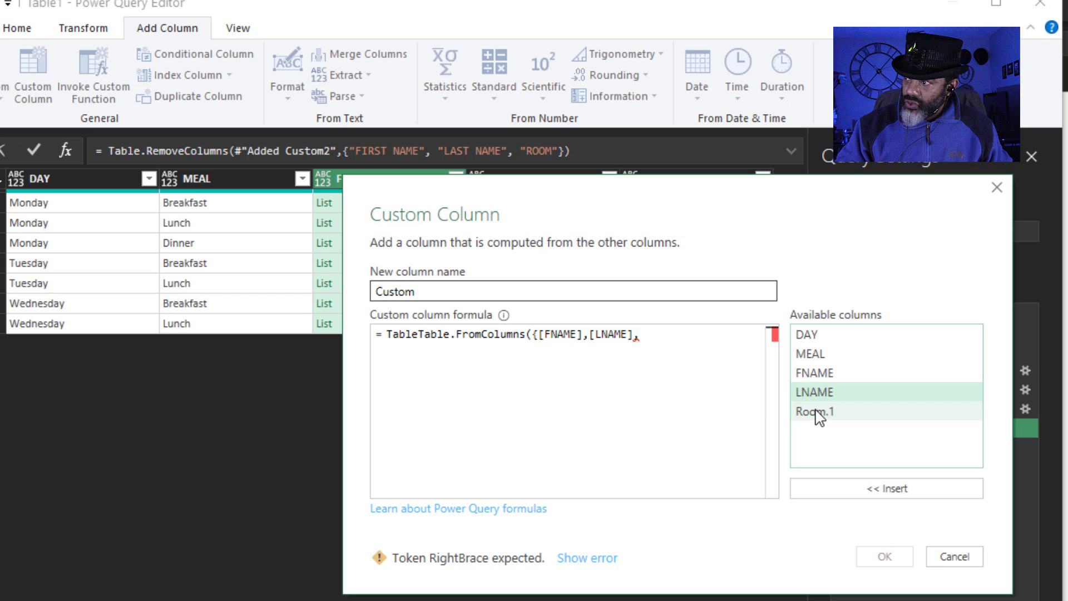
double_click(815, 412)
text(})
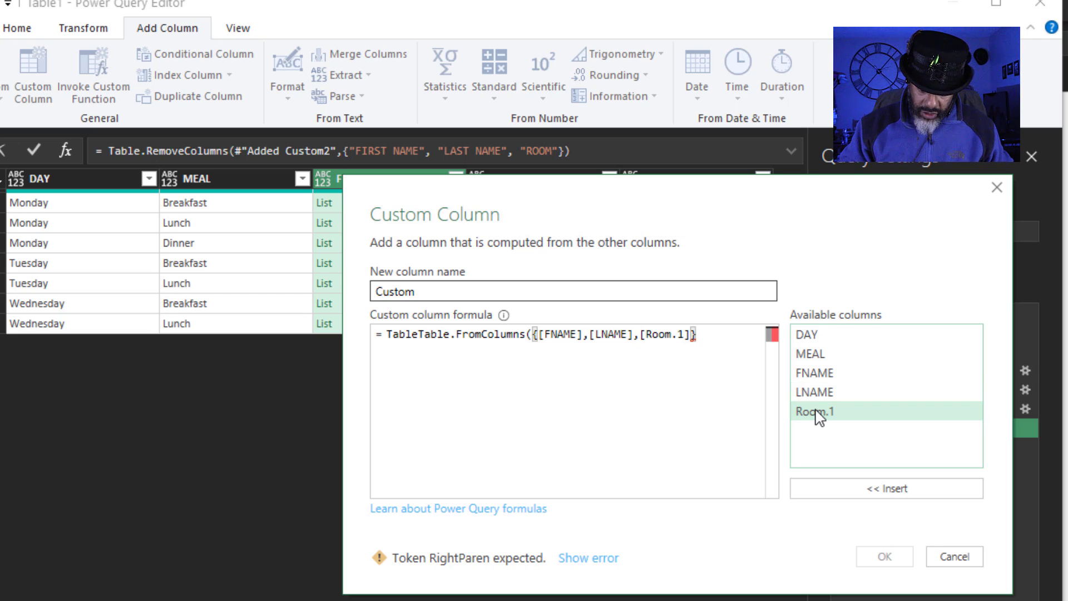
text())
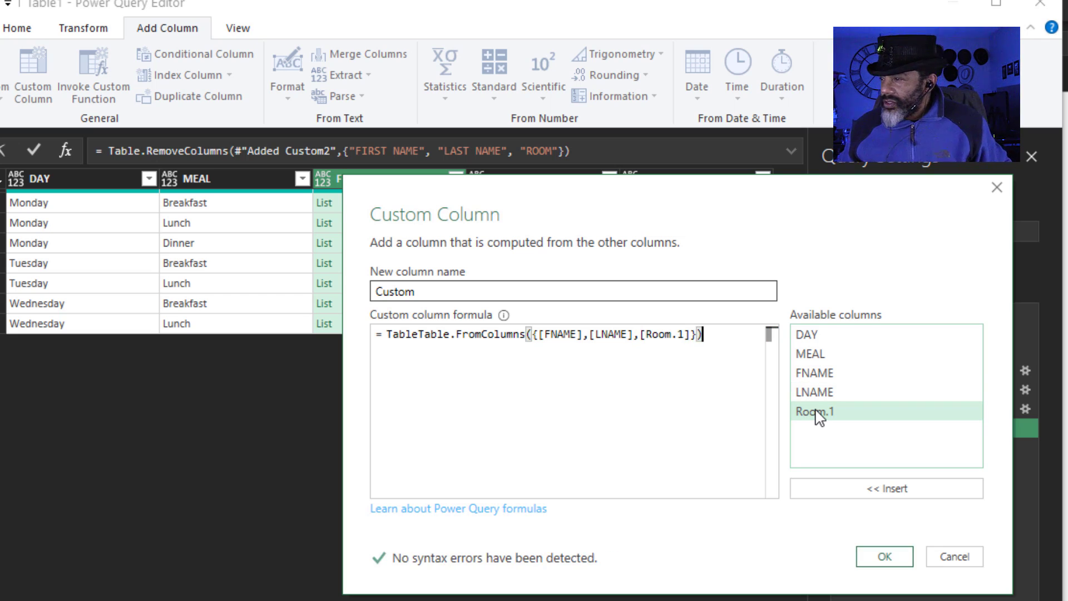
- Create the Custom column and remove the doubled 'Table' from its formula
click(882, 562)
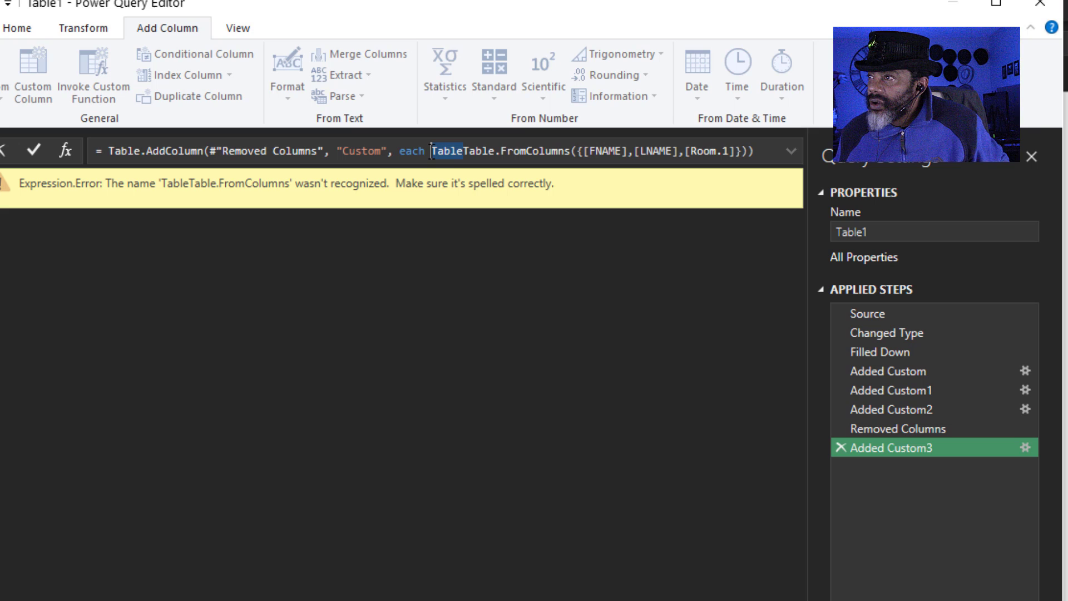
key(Delete)
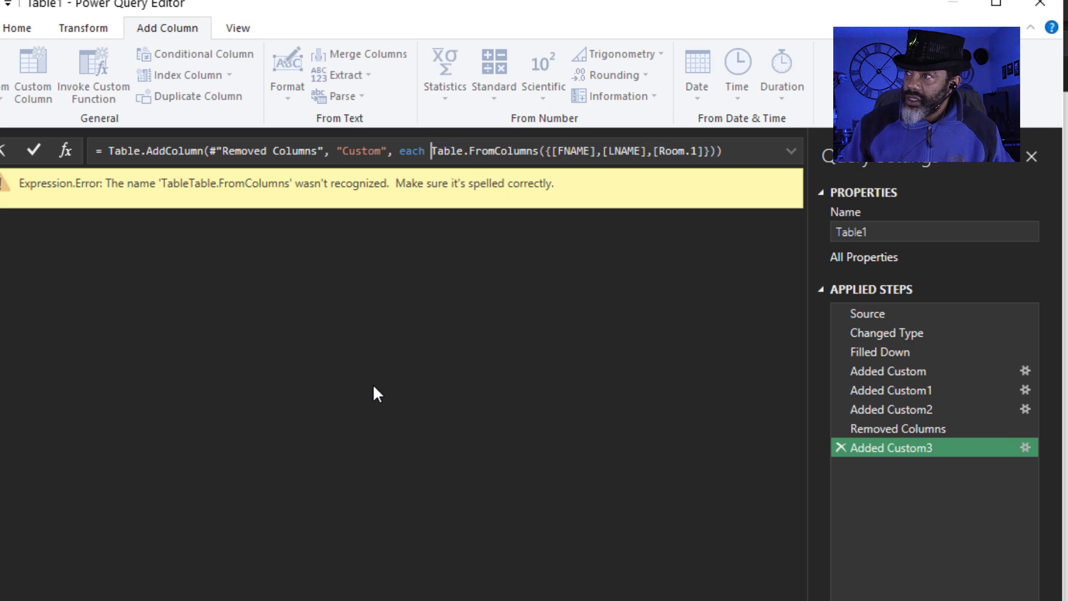
key(Return)
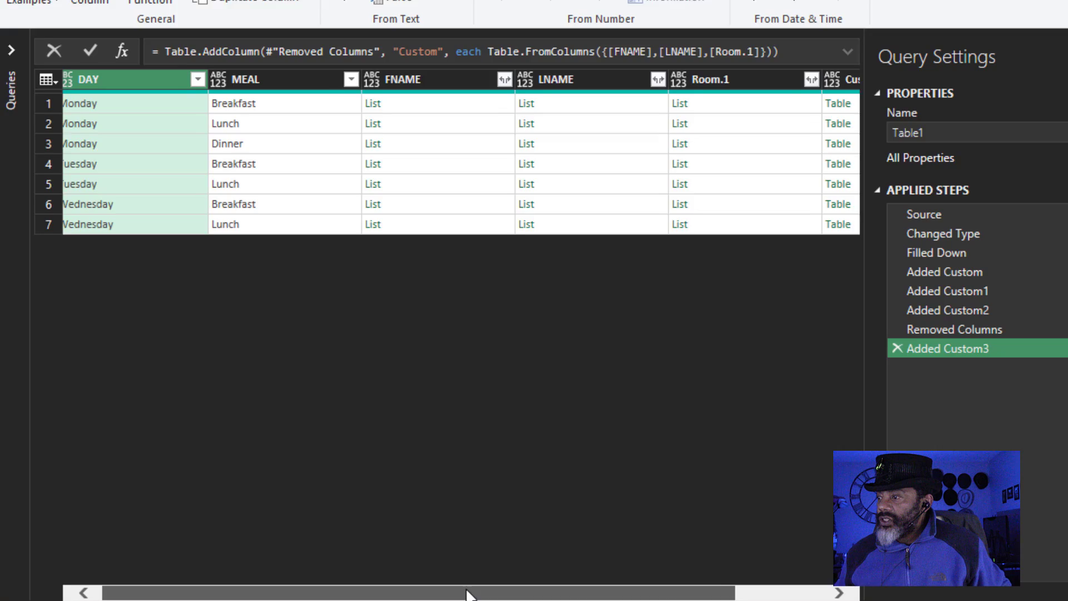
- Preview row 1's nested table pairing Erika, Denise and Vince with last names and rooms
drag(469, 592, 639, 591)
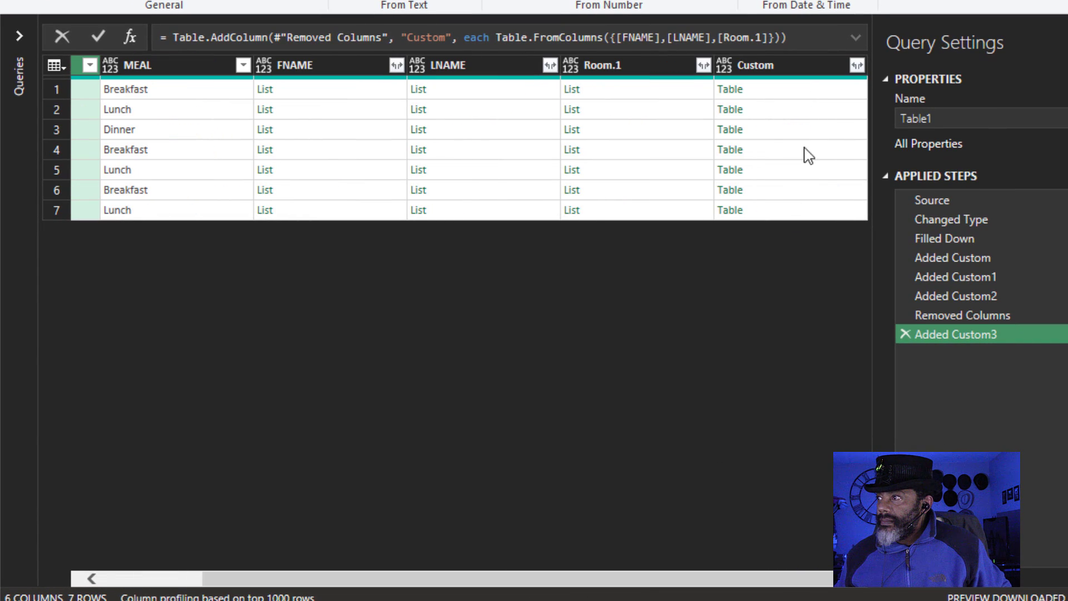
click(816, 99)
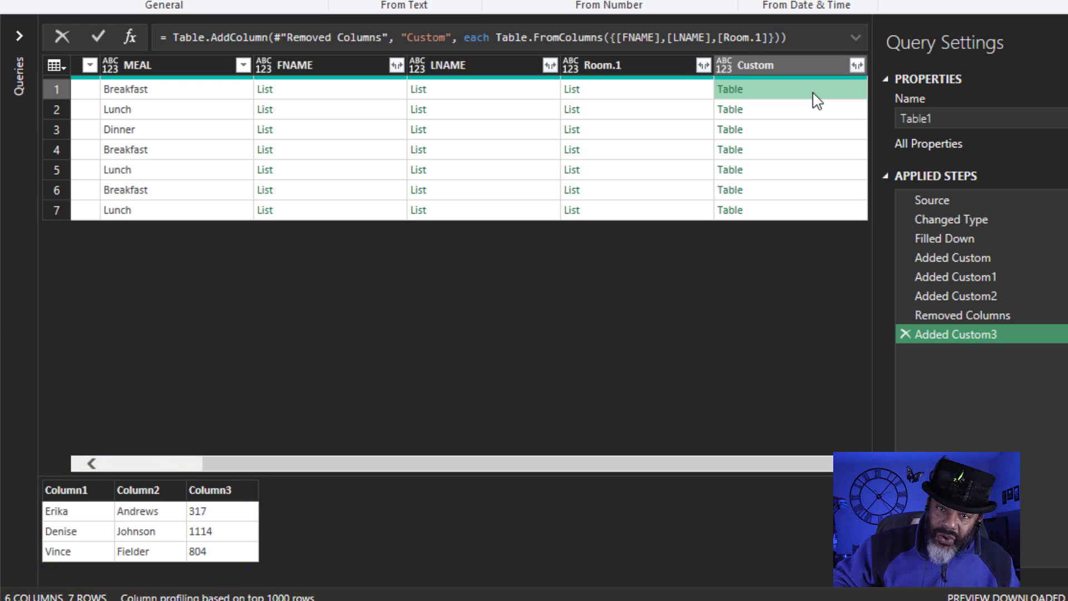
- Select FNAME through Room.1 and remove them, leaving DAY, MEAL and Custom
click(345, 65)
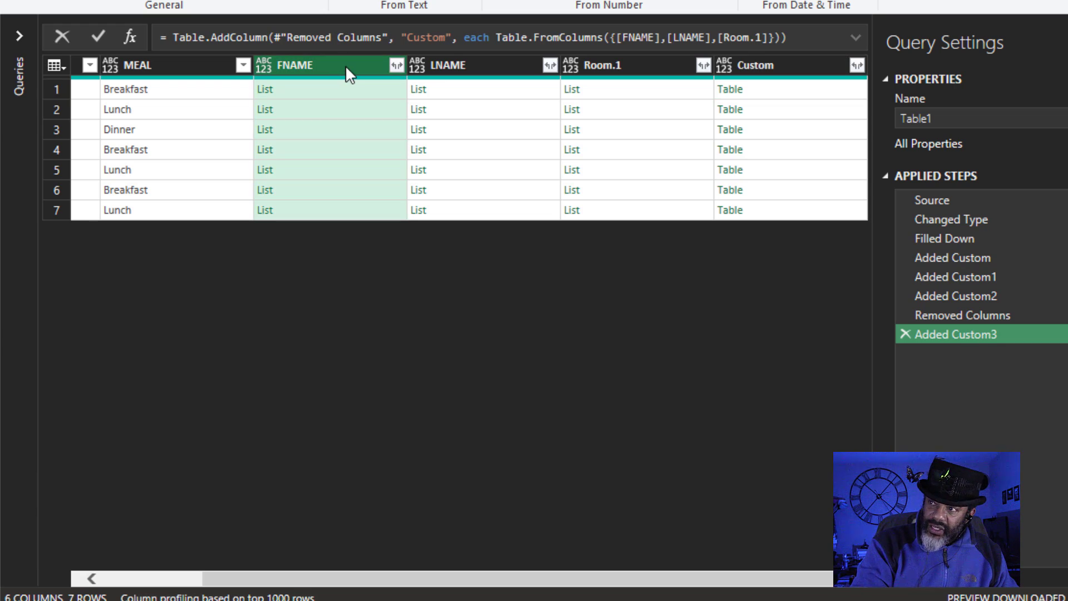
ctrl+click(483, 72)
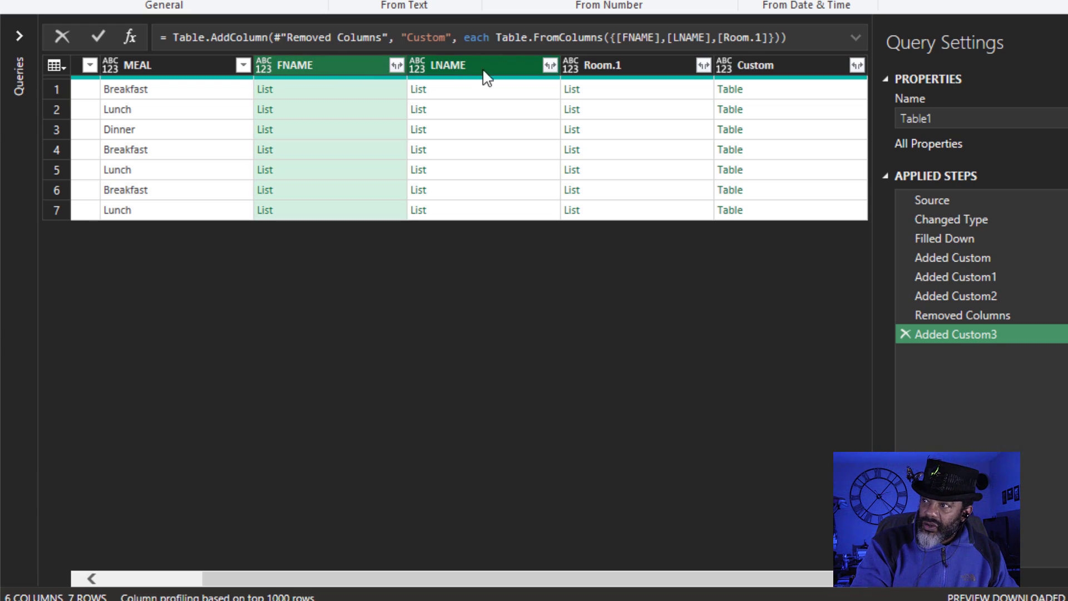
shift+click(644, 71)
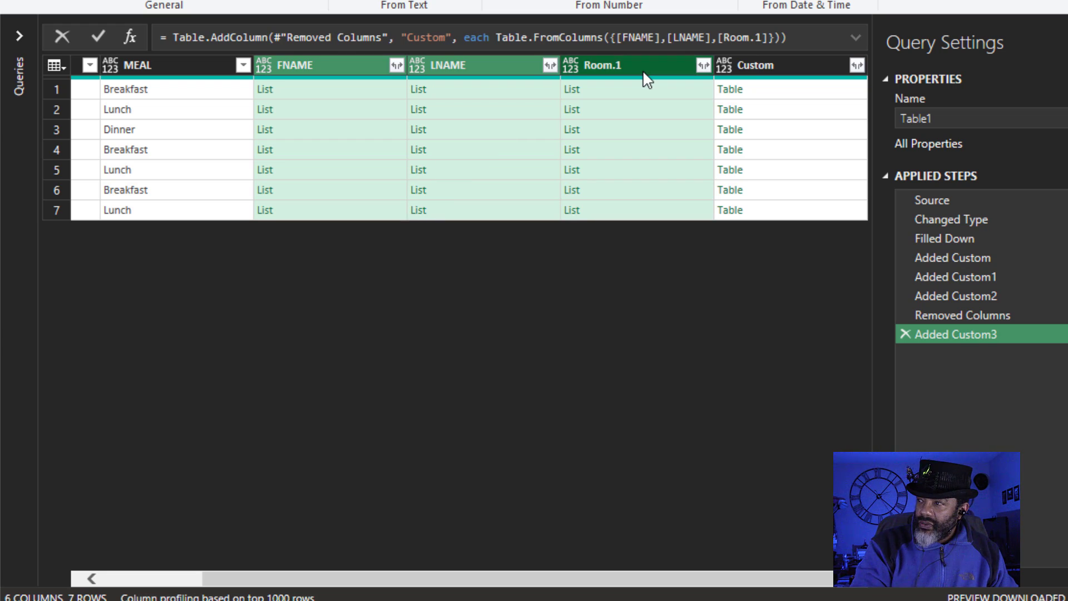
right_click(643, 71)
click(662, 105)
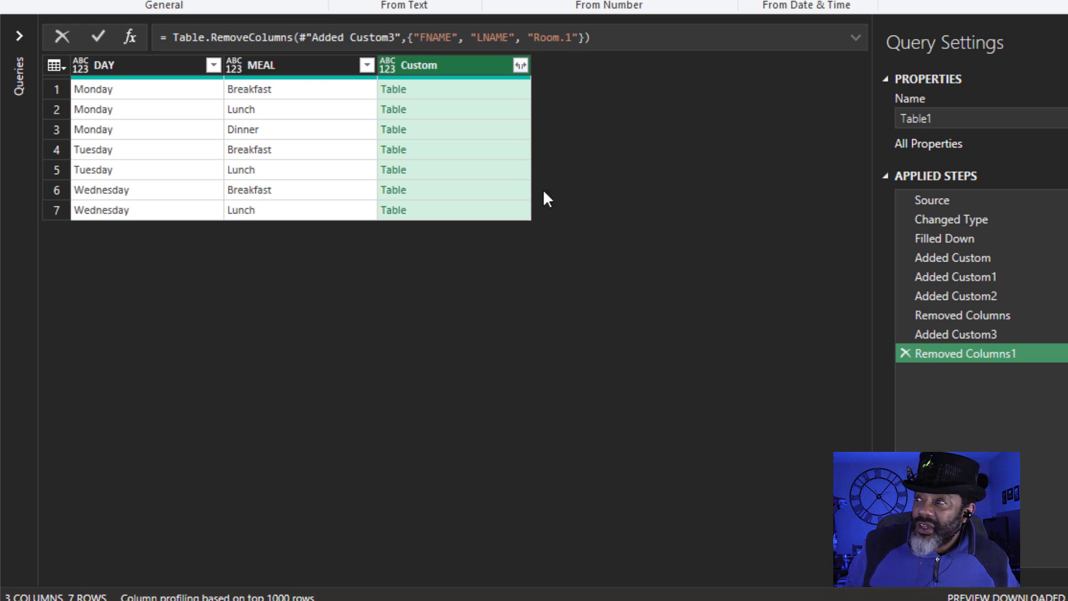
- Expand the Custom tables into Column1, Column2 and Column3 without the Custom prefix, giving 21 person rows
click(520, 66)
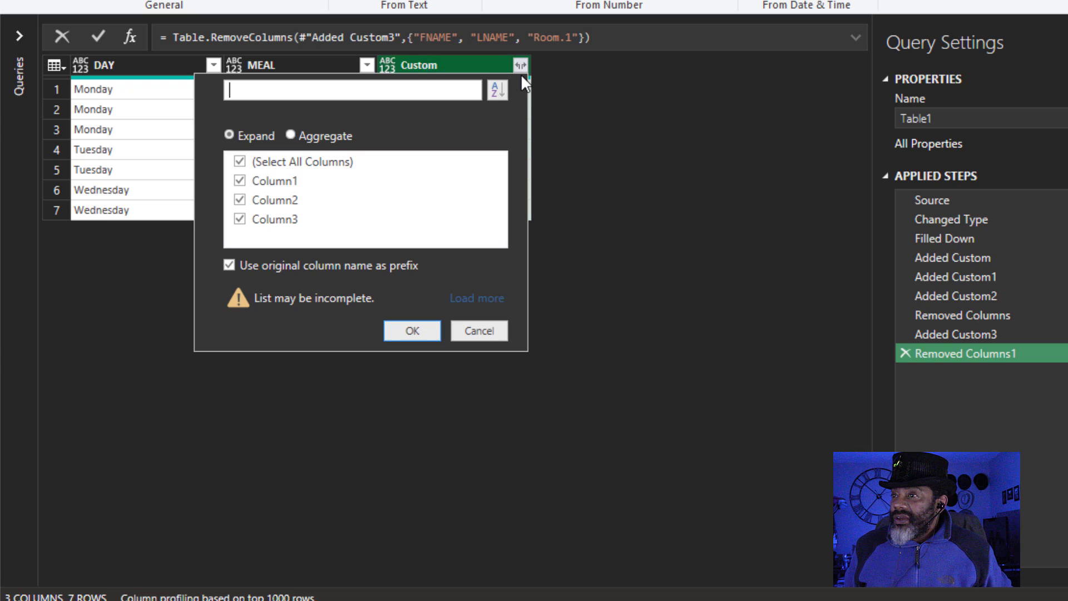
click(327, 266)
click(396, 336)
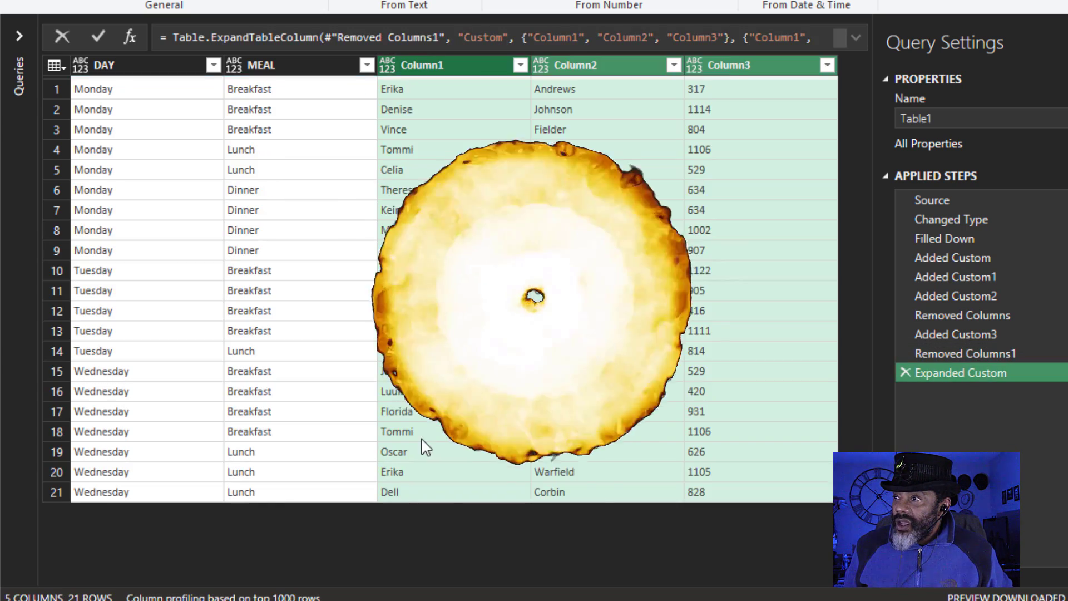